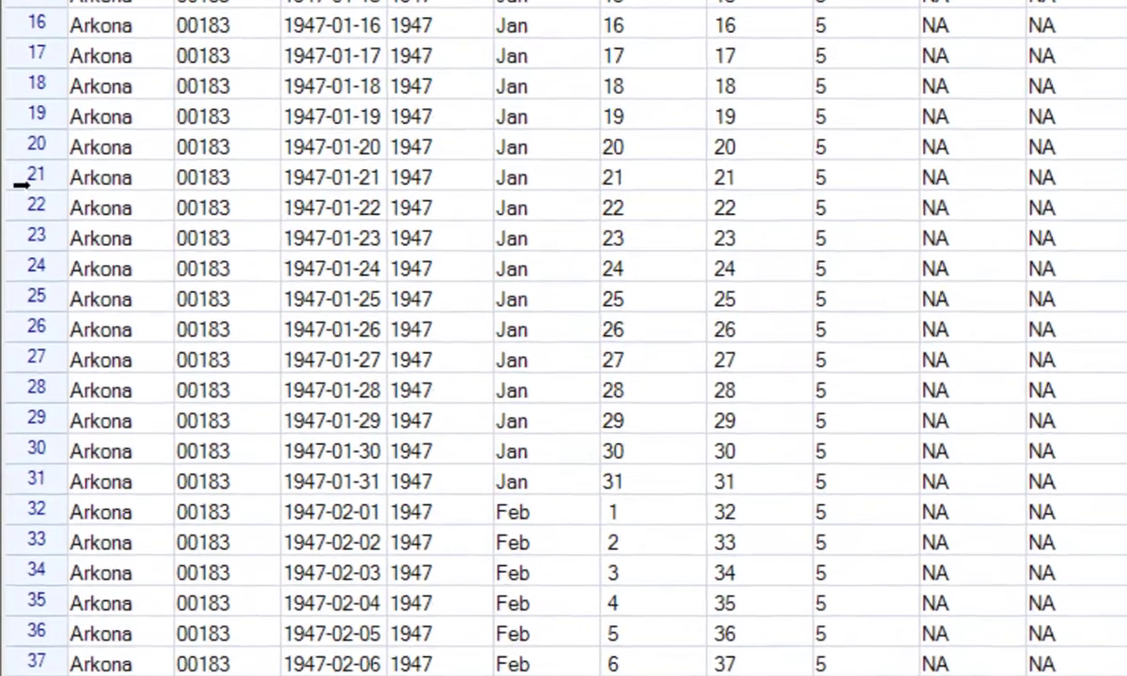
Create filters for the merge data frame from all levels of the station factor.
{"action": "right_click", "coordinate": [40, 352]}
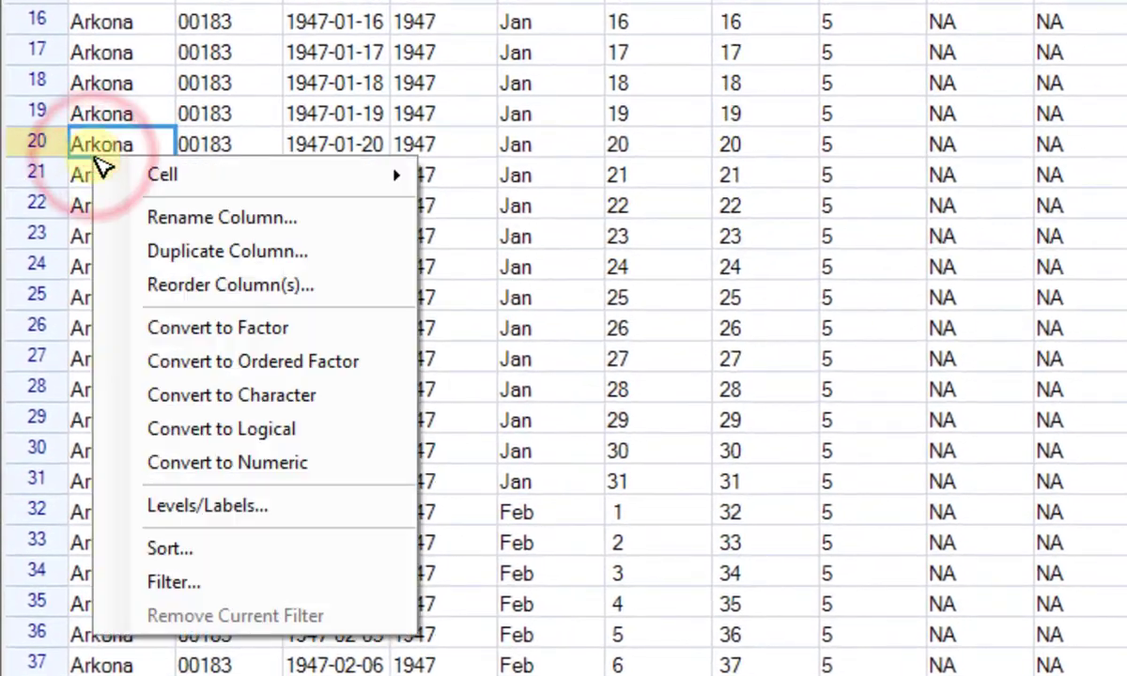
{"action": "left_click", "coordinate": [169, 582]}
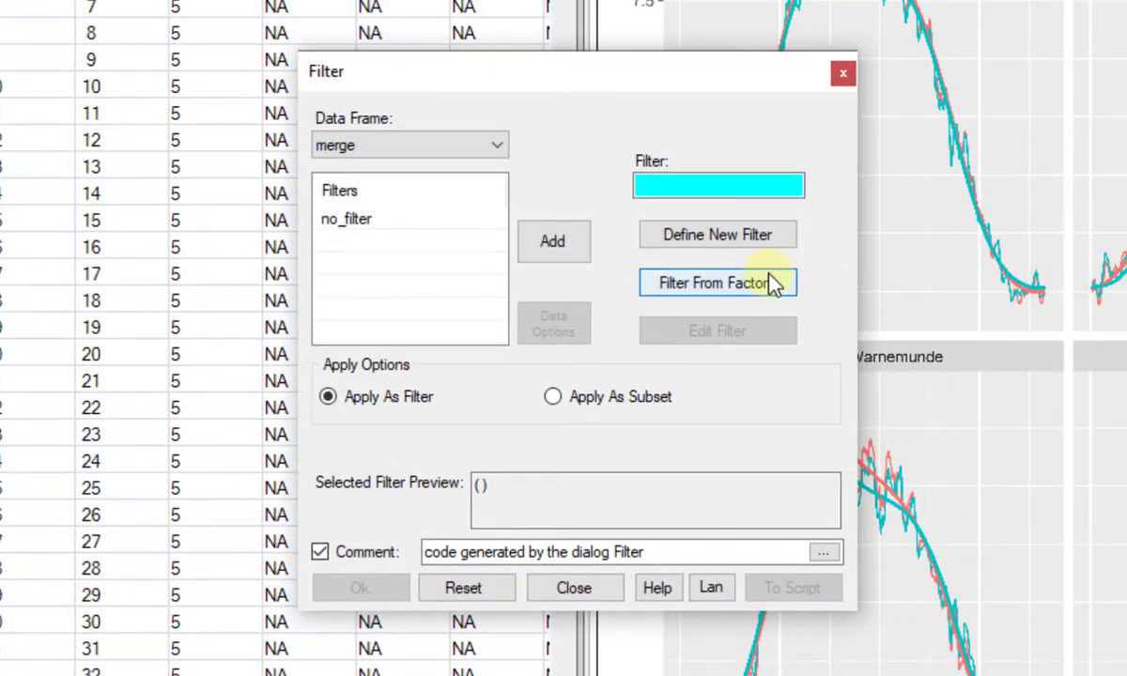
{"action": "left_click", "coordinate": [770, 283]}
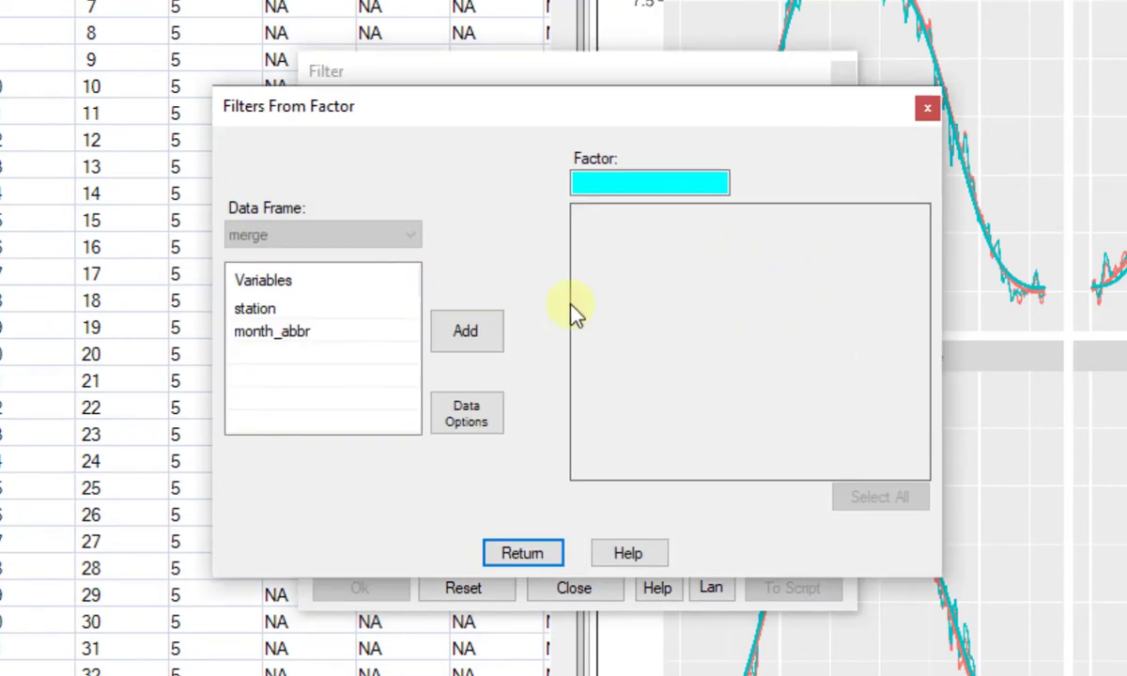
{"action": "left_click", "coordinate": [270, 310]}
{"action": "left_click", "coordinate": [462, 340]}
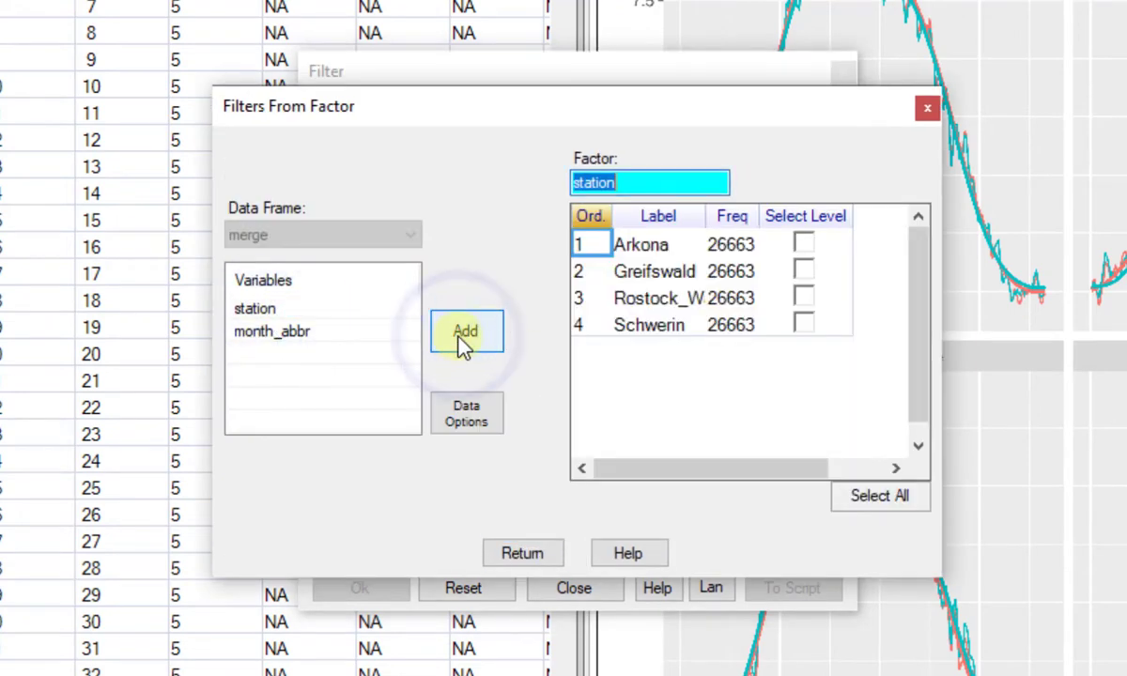
{"action": "left_click", "coordinate": [892, 512]}
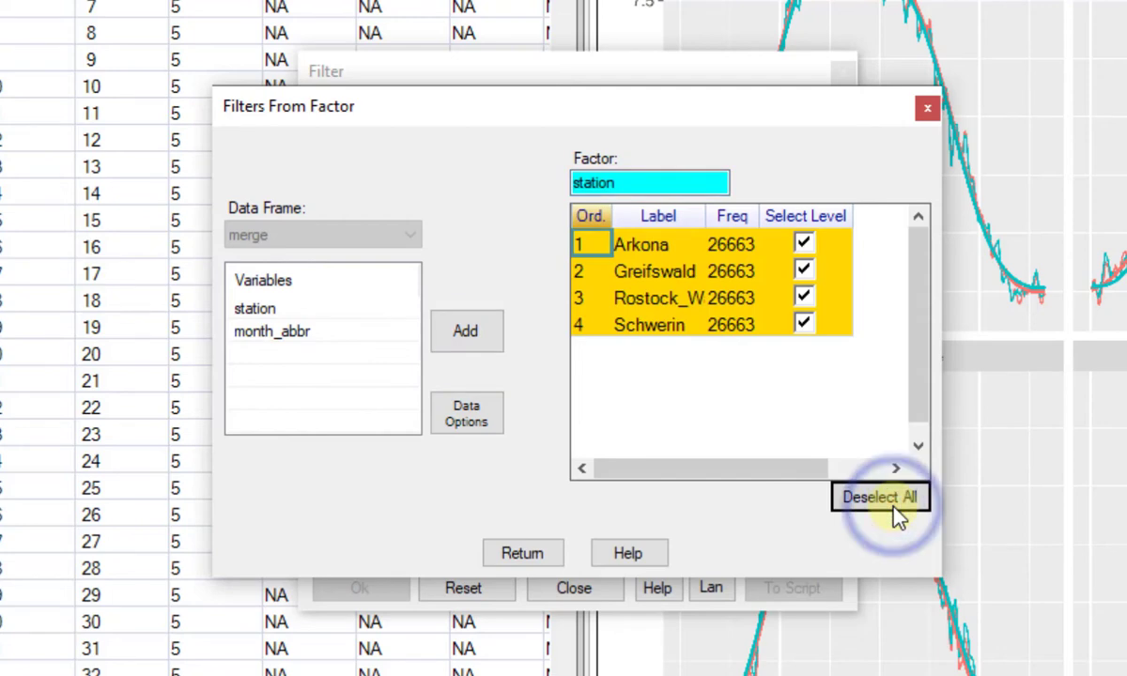
{"action": "left_click", "coordinate": [529, 556]}
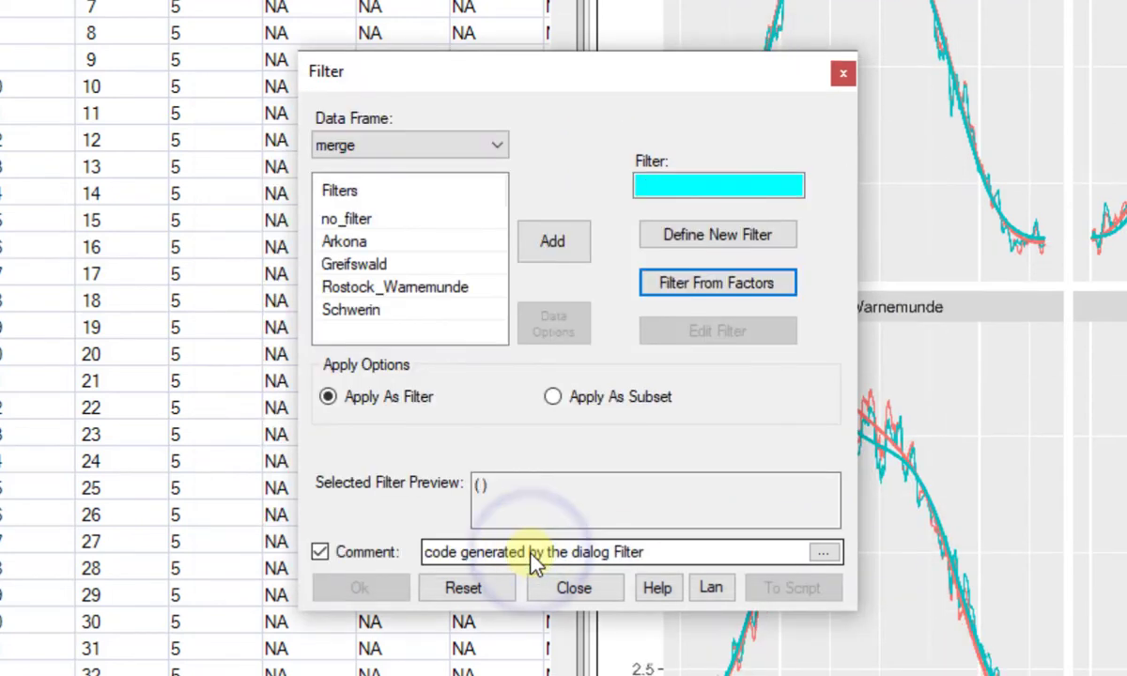
Apply the Greifswald filter as a subset of merge, naming the new data frame Greifswald.
{"action": "left_click", "coordinate": [362, 262]}
{"action": "left_click", "coordinate": [545, 246]}
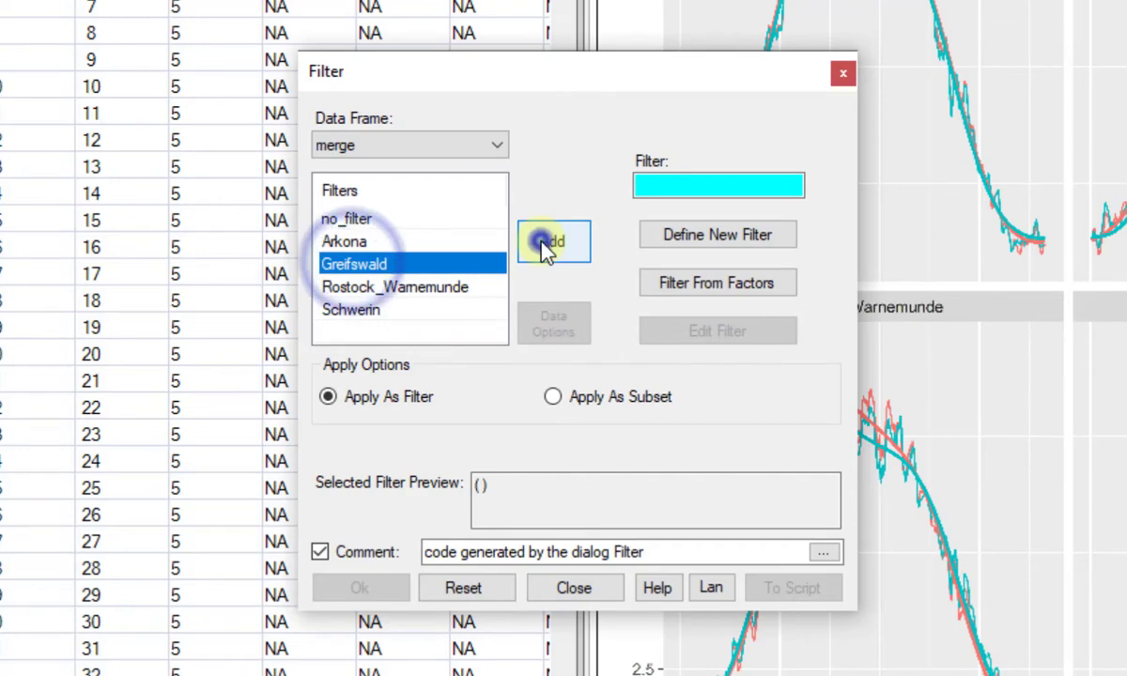
{"action": "left_click", "coordinate": [552, 396]}
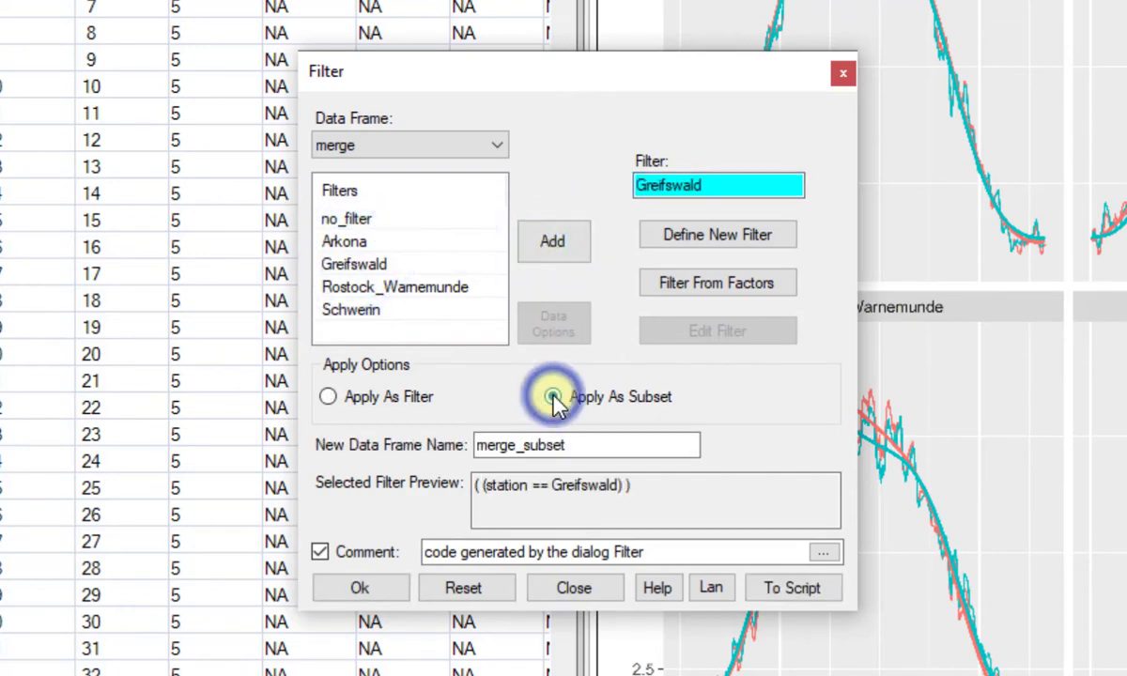
{"action": "double_click", "coordinate": [574, 445]}
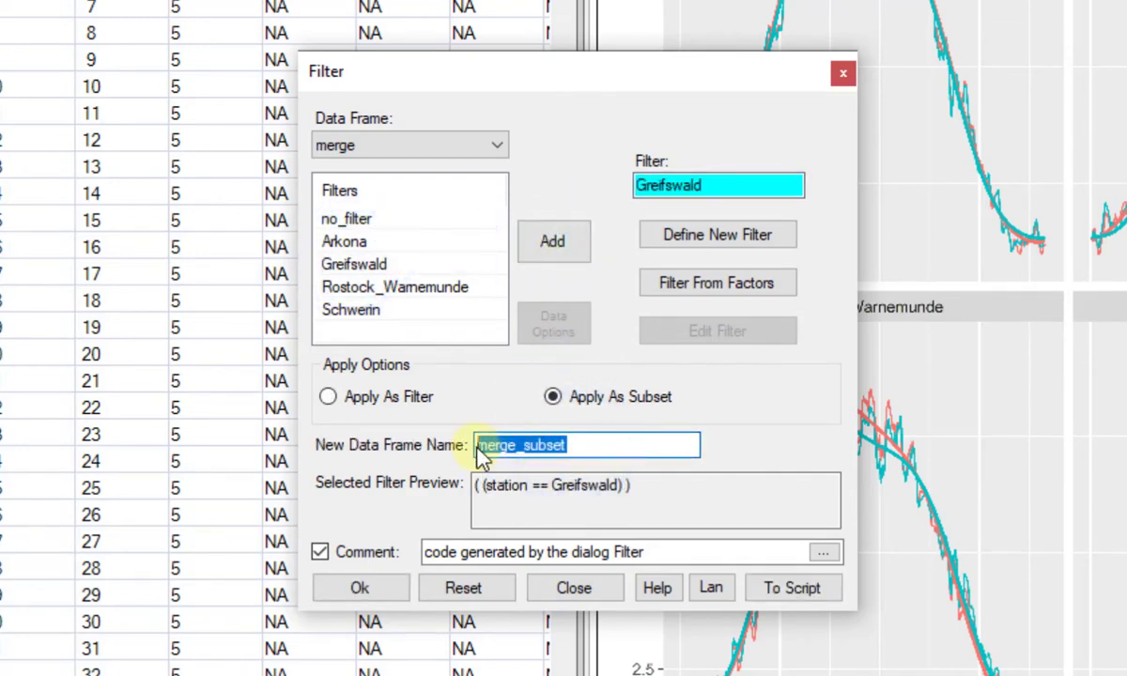
{"action": "type", "text": "Grei"}
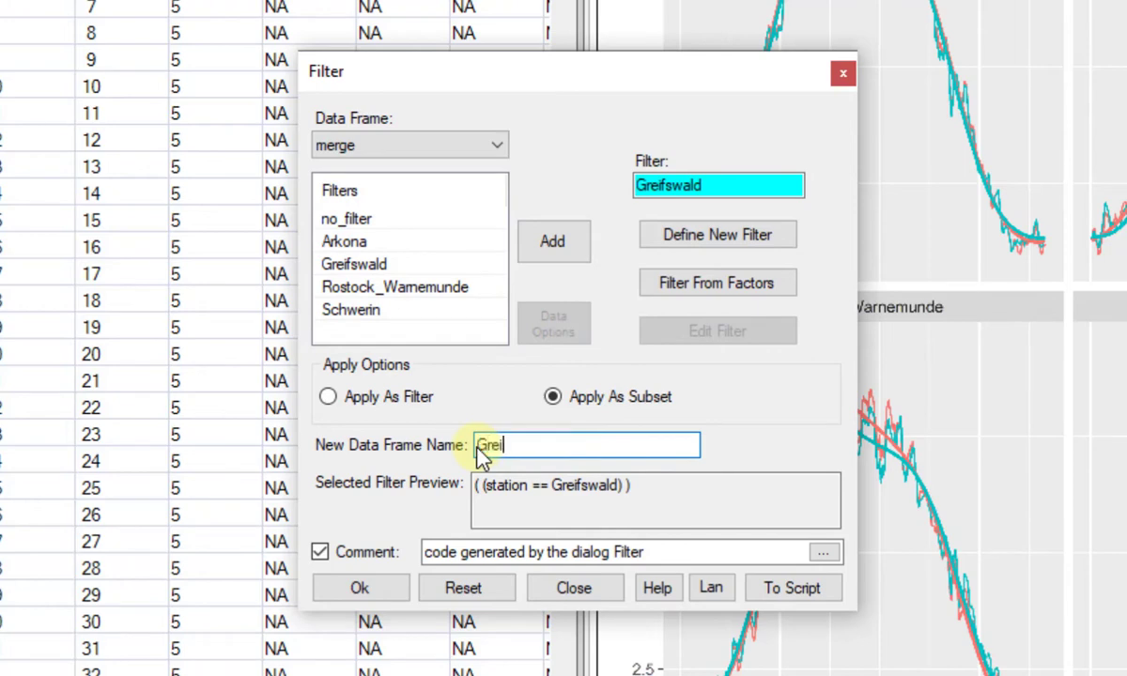
{"action": "type", "text": "fswald"}
{"action": "left_click", "coordinate": [360, 590]}
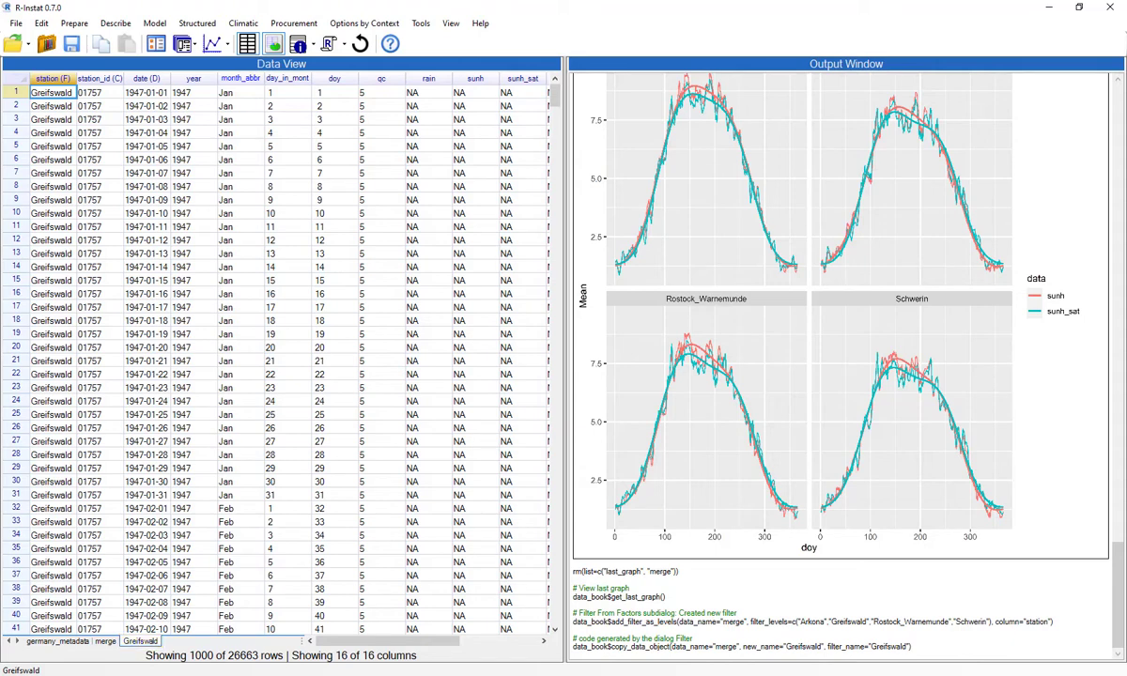
Define a new filter on the Greifswald data frame with the condition that month_abbr is Jan, Feb, Mar or Dec.
{"action": "right_click", "coordinate": [68, 468]}
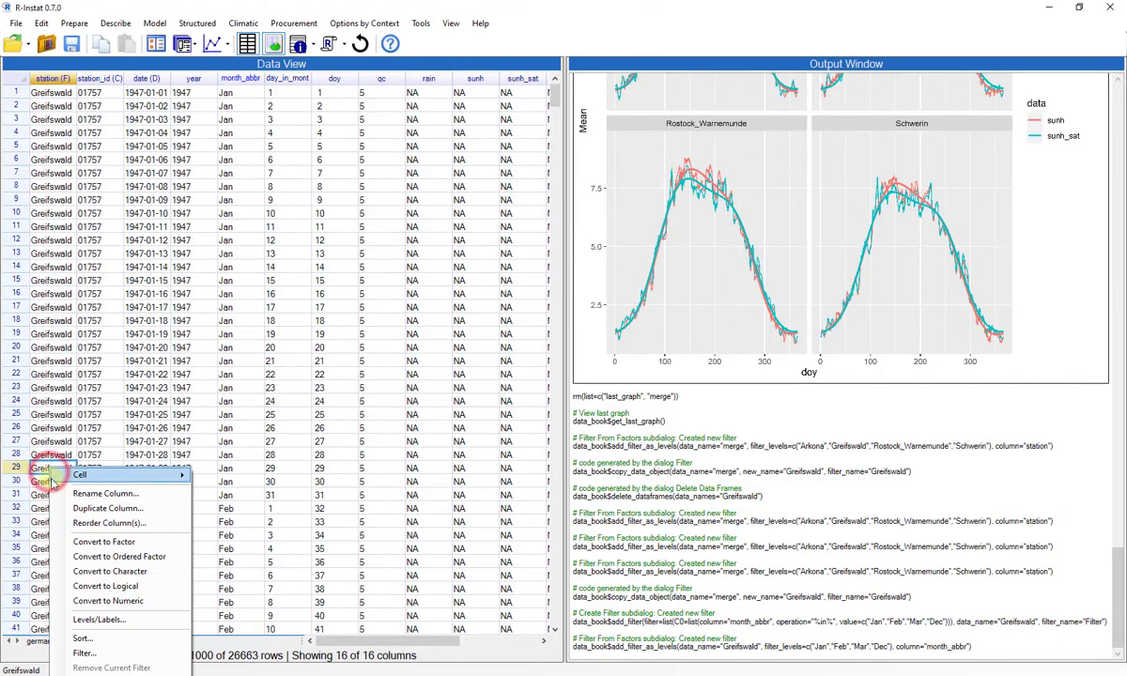
{"action": "left_click", "coordinate": [84, 653]}
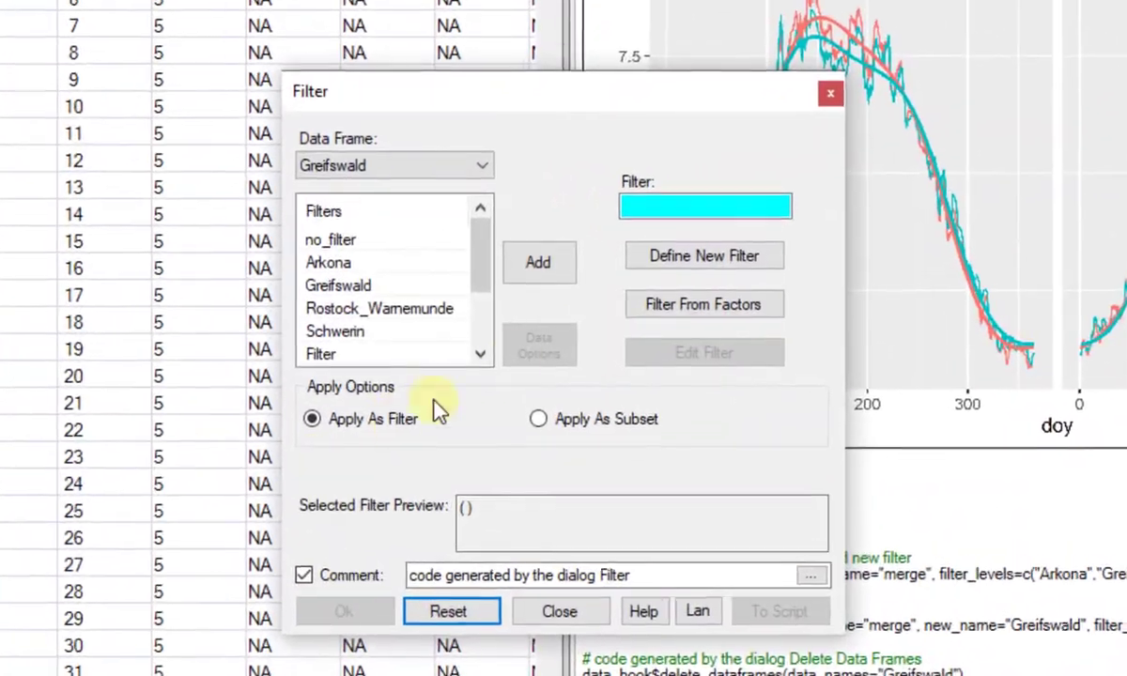
{"action": "left_click", "coordinate": [667, 259]}
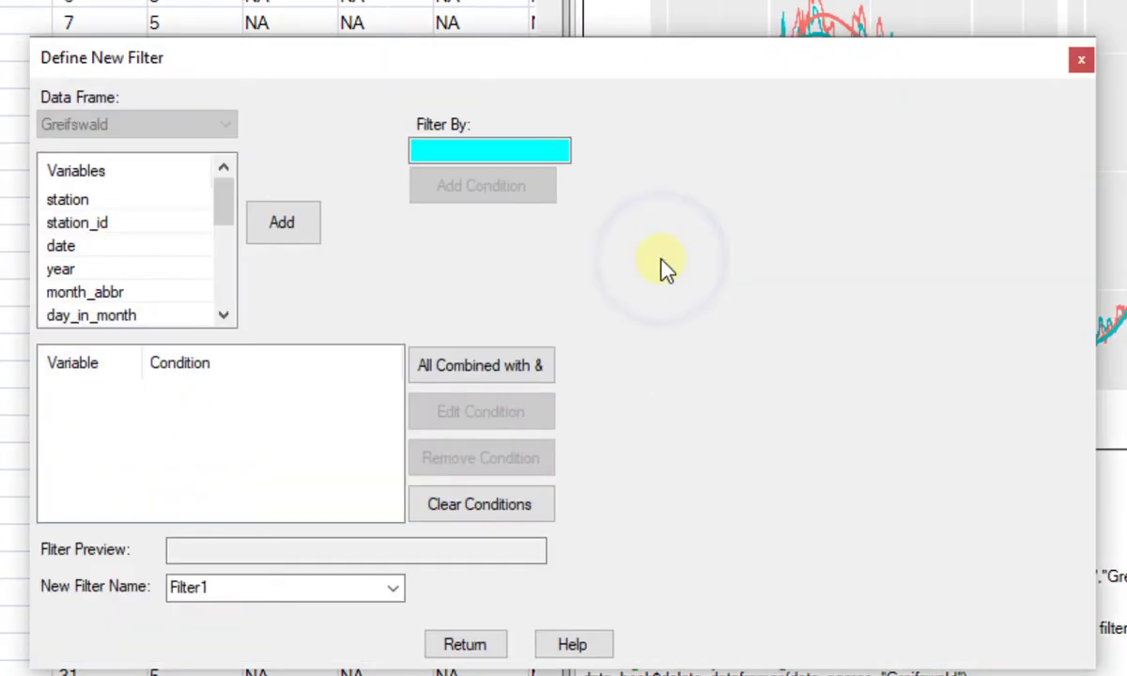
{"action": "left_click", "coordinate": [82, 294]}
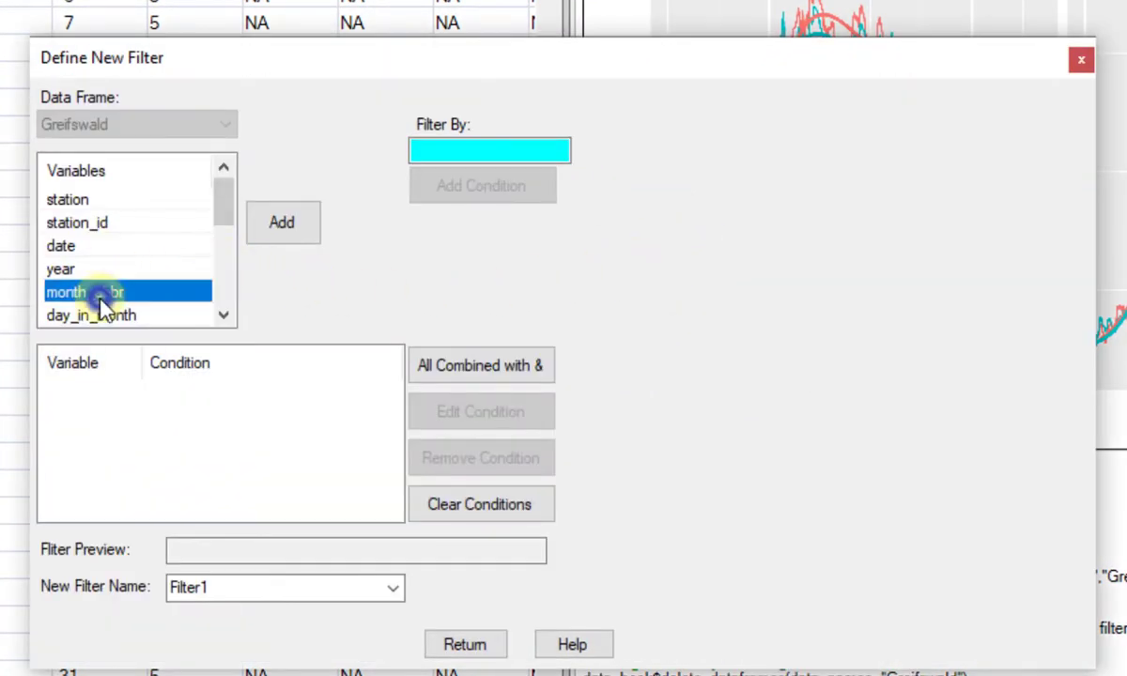
{"action": "left_click", "coordinate": [280, 235]}
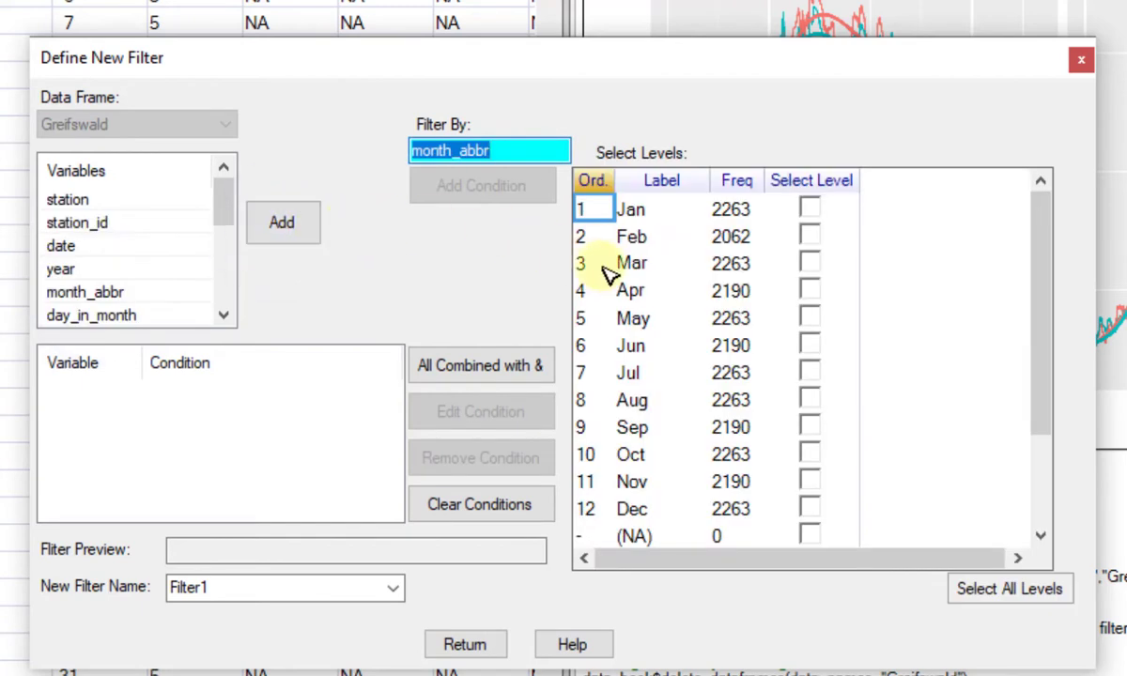
{"action": "left_click", "coordinate": [810, 209]}
{"action": "left_click", "coordinate": [810, 235]}
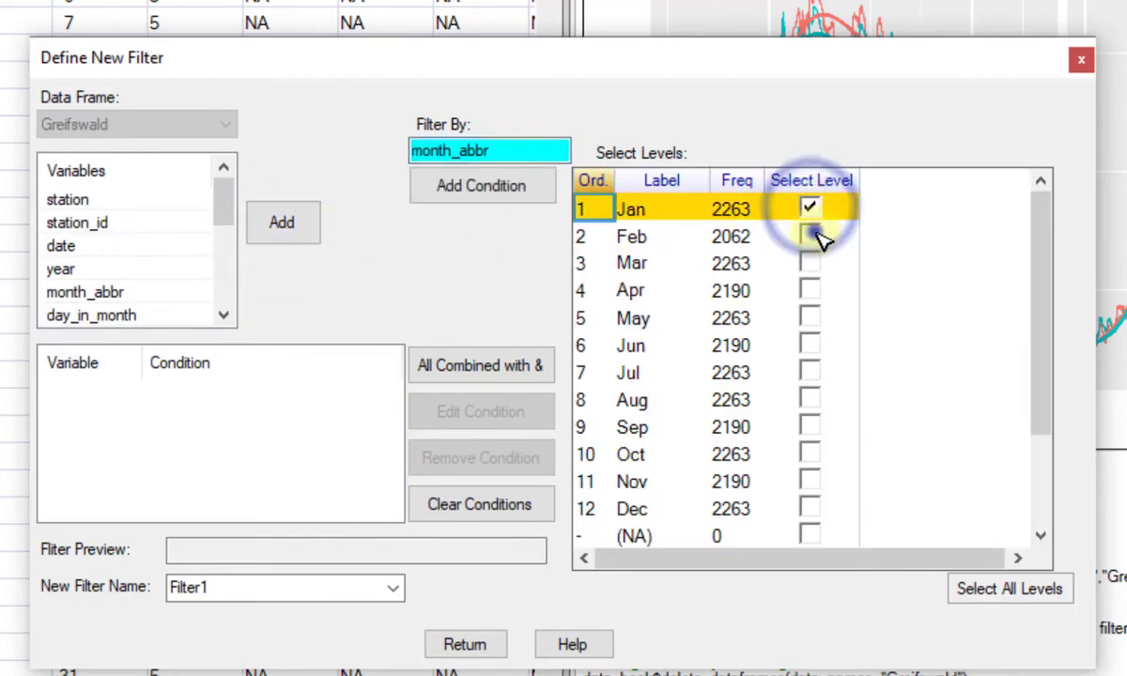
{"action": "left_click", "coordinate": [810, 263]}
{"action": "scroll", "coordinate": [880, 338], "scroll_direction": "down", "scroll_amount": 2}
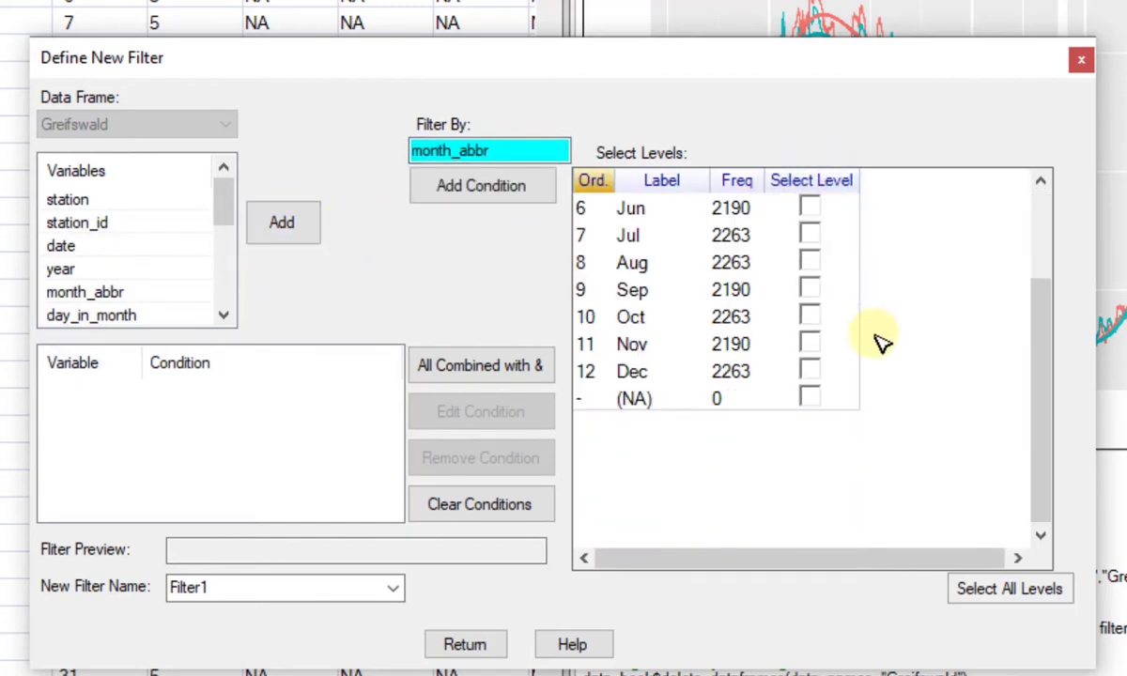
{"action": "left_click", "coordinate": [809, 371]}
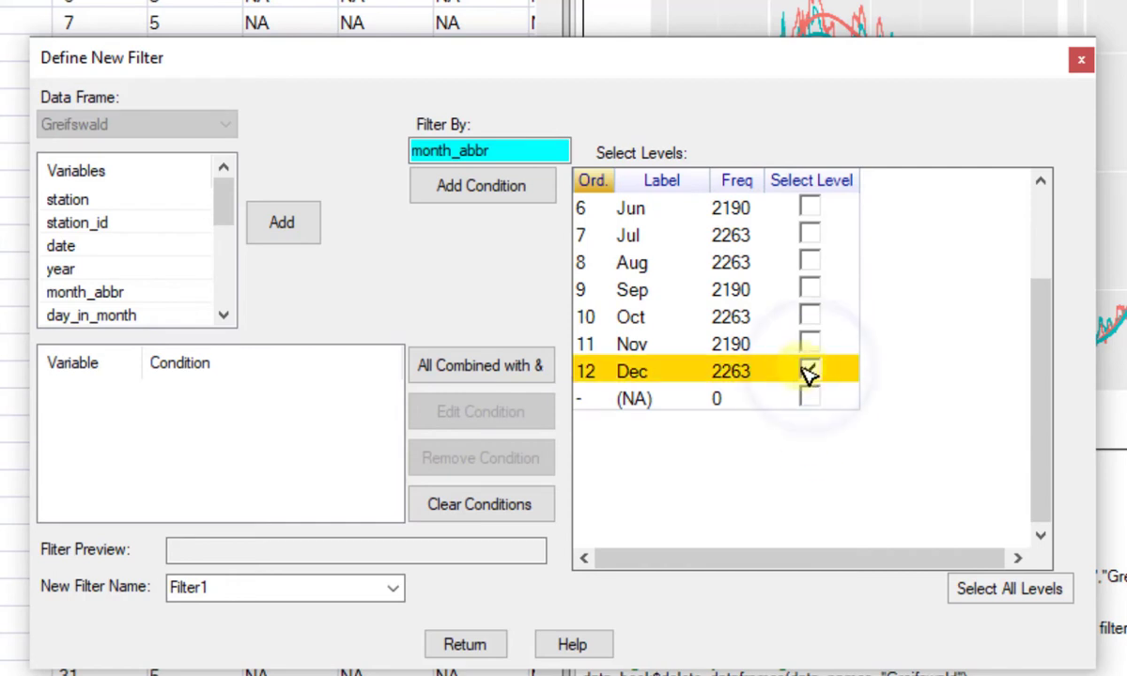
{"action": "left_click", "coordinate": [526, 199]}
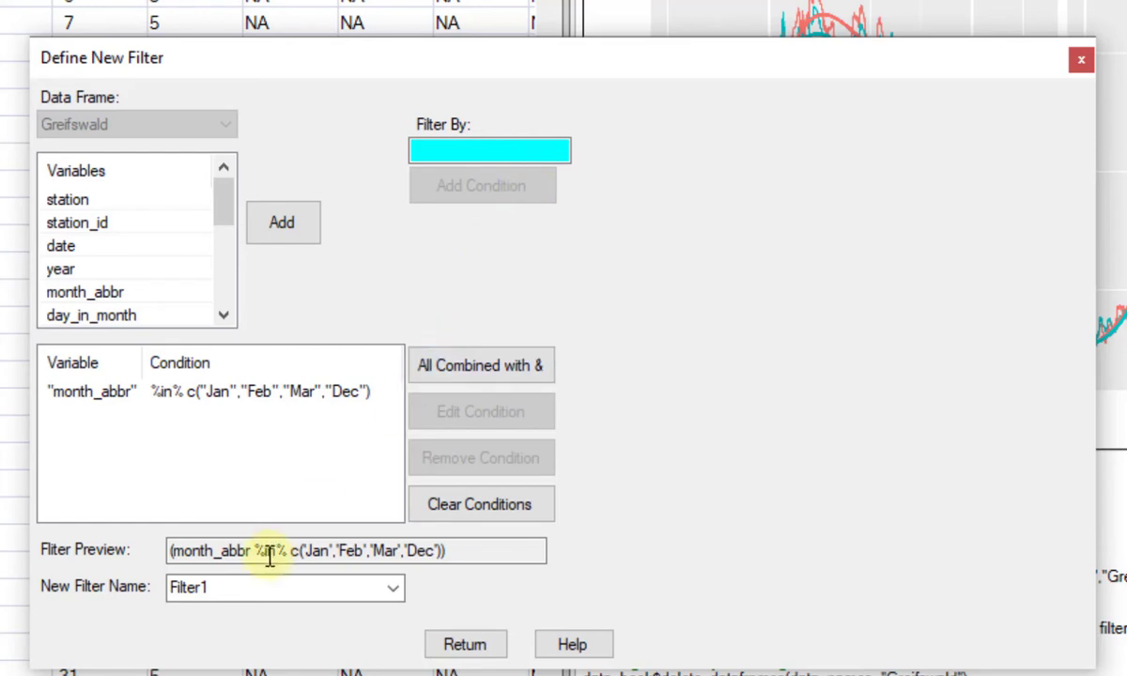
Name the new month filter Winter and apply it as a filter to the Greifswald data frame.
{"action": "left_click_drag", "start_coordinate": [229, 586], "coordinate": [172, 596]}
{"action": "type", "text": "W"}
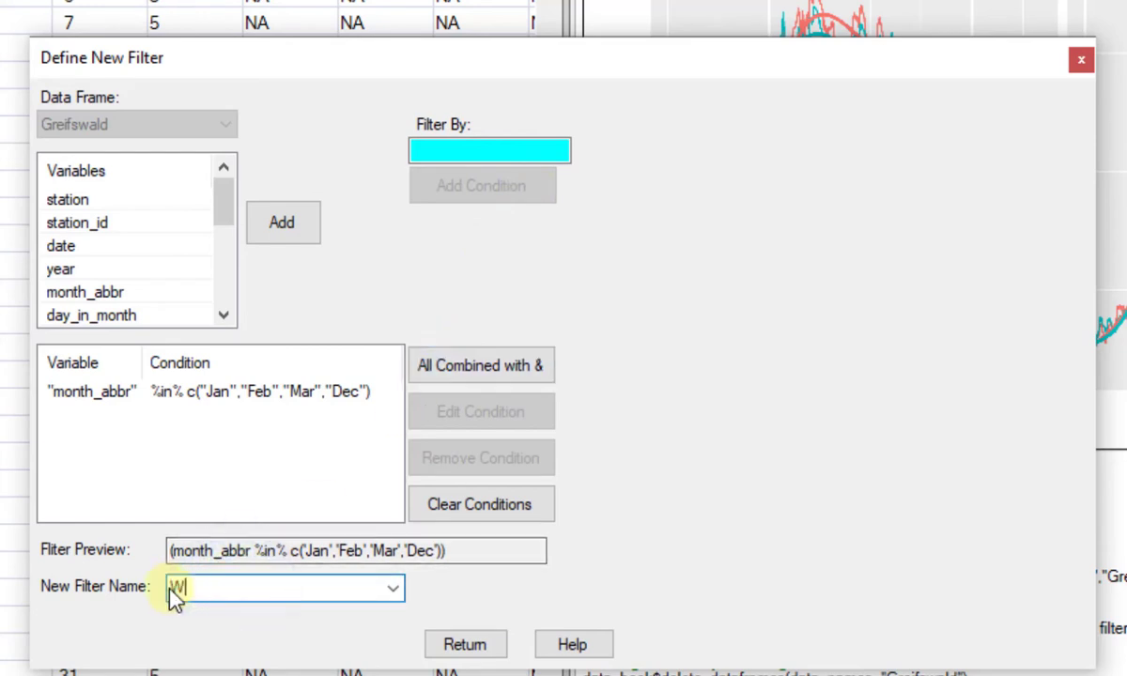
{"action": "type", "text": "inter"}
{"action": "left_click", "coordinate": [473, 648]}
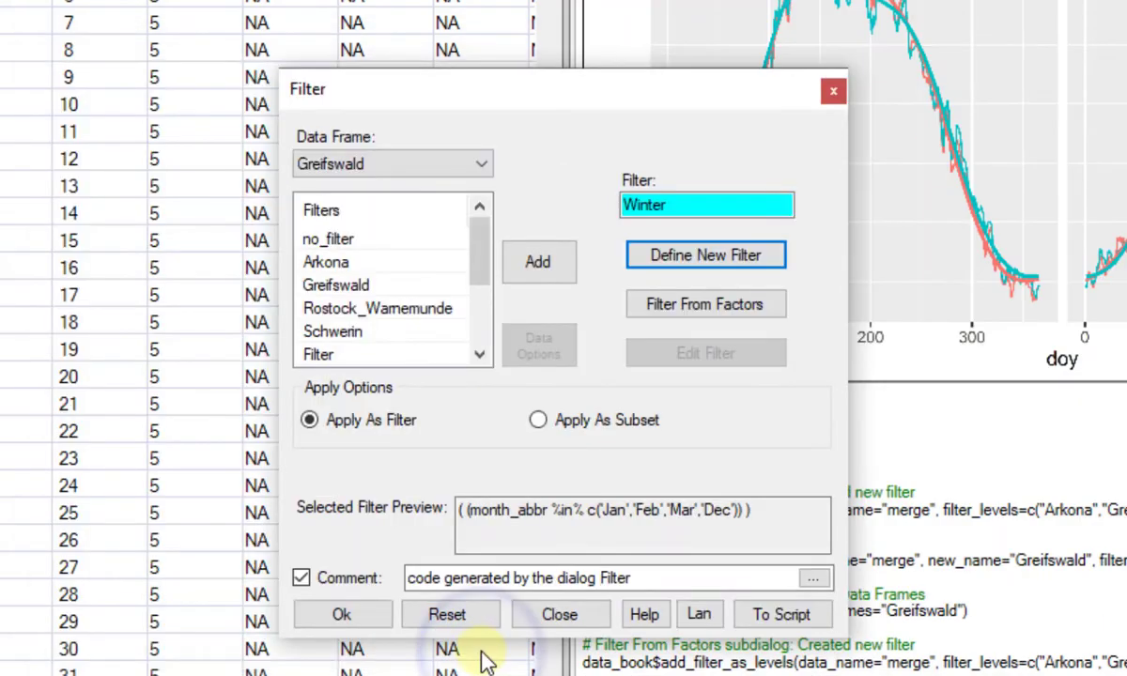
{"action": "left_click", "coordinate": [370, 624]}
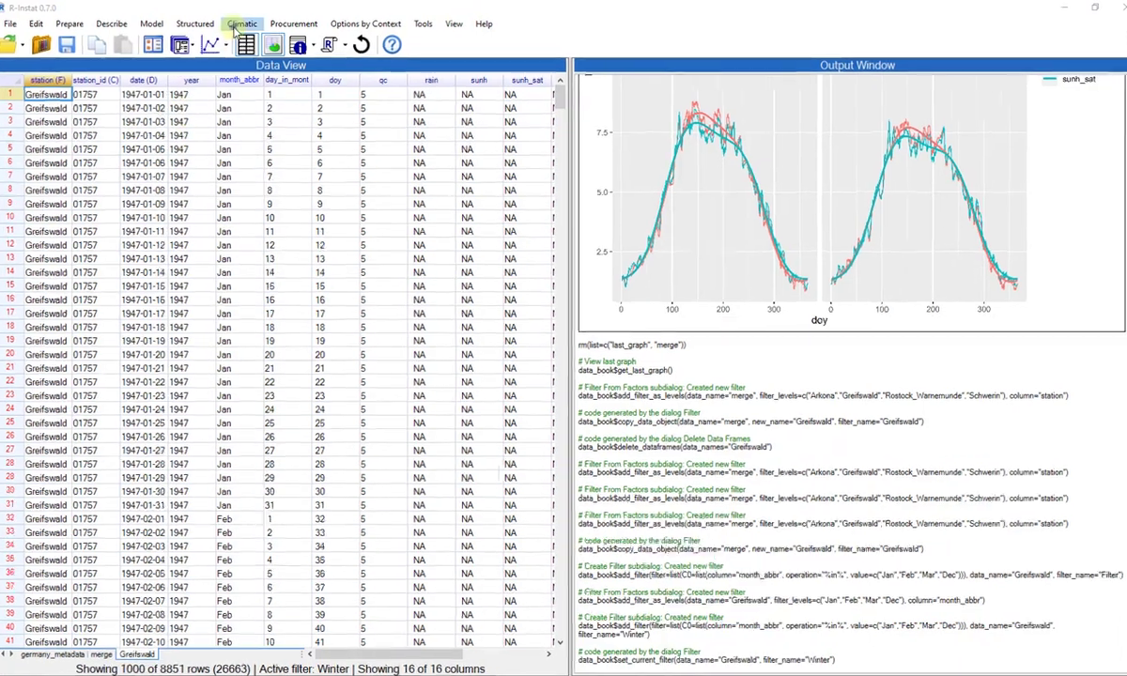
Set up a climatic comparison correlation on the Greifswald data frame with sunh as first column and sunh_sat as second.
{"action": "left_click", "coordinate": [240, 23]}
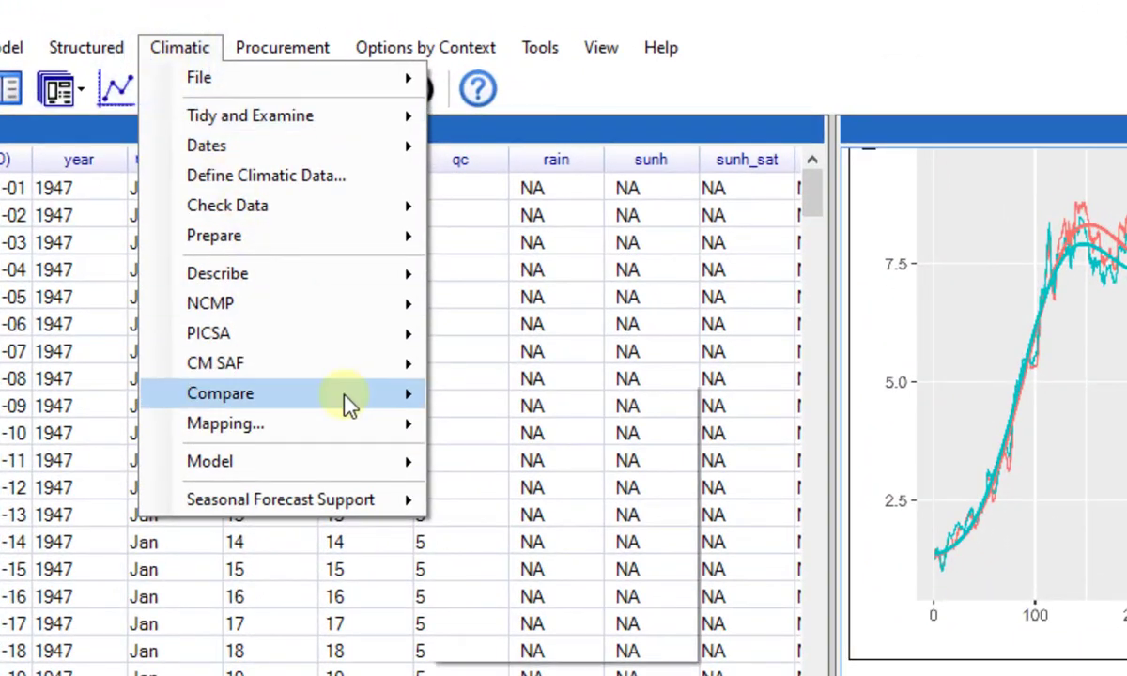
{"action": "mouse_move", "coordinate": [347, 399]}
{"action": "left_click", "coordinate": [598, 469]}
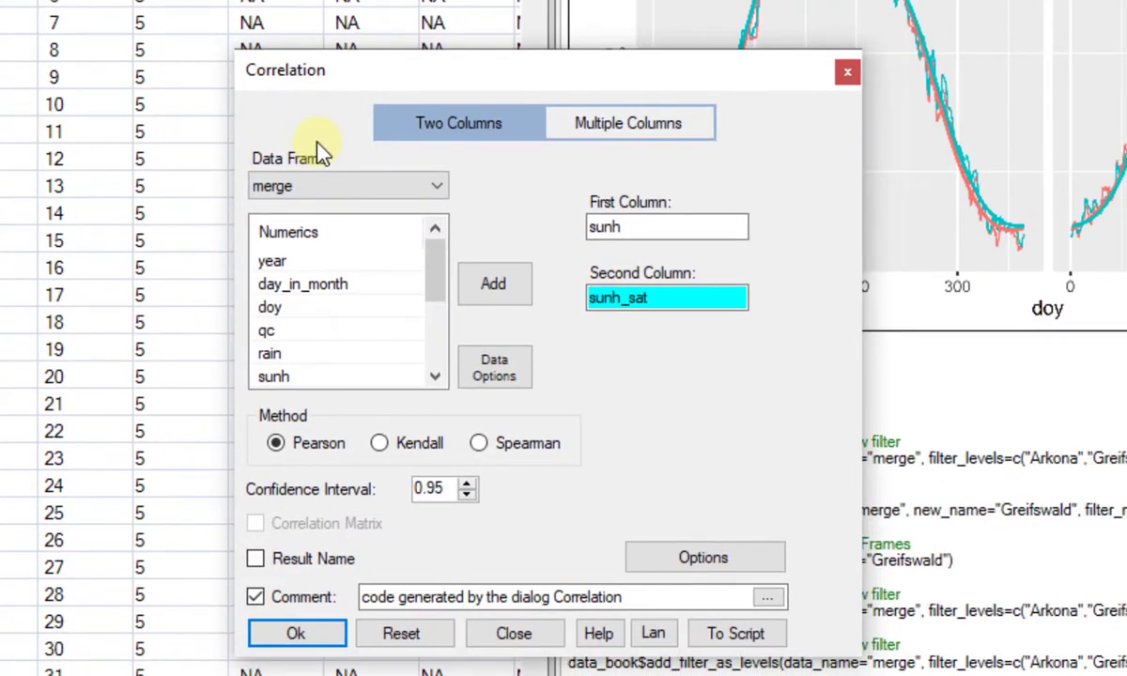
{"action": "left_click", "coordinate": [393, 187]}
{"action": "left_click", "coordinate": [397, 244]}
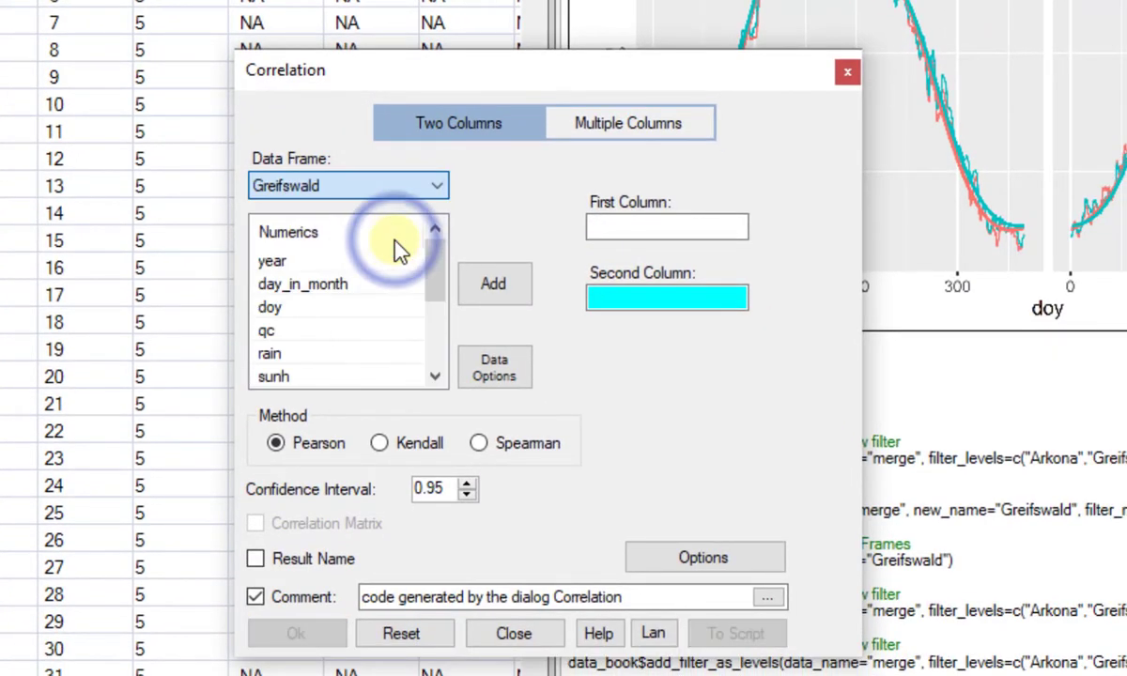
{"action": "scroll", "coordinate": [282, 301], "scroll_direction": "down", "scroll_amount": 2}
{"action": "left_click", "coordinate": [274, 331]}
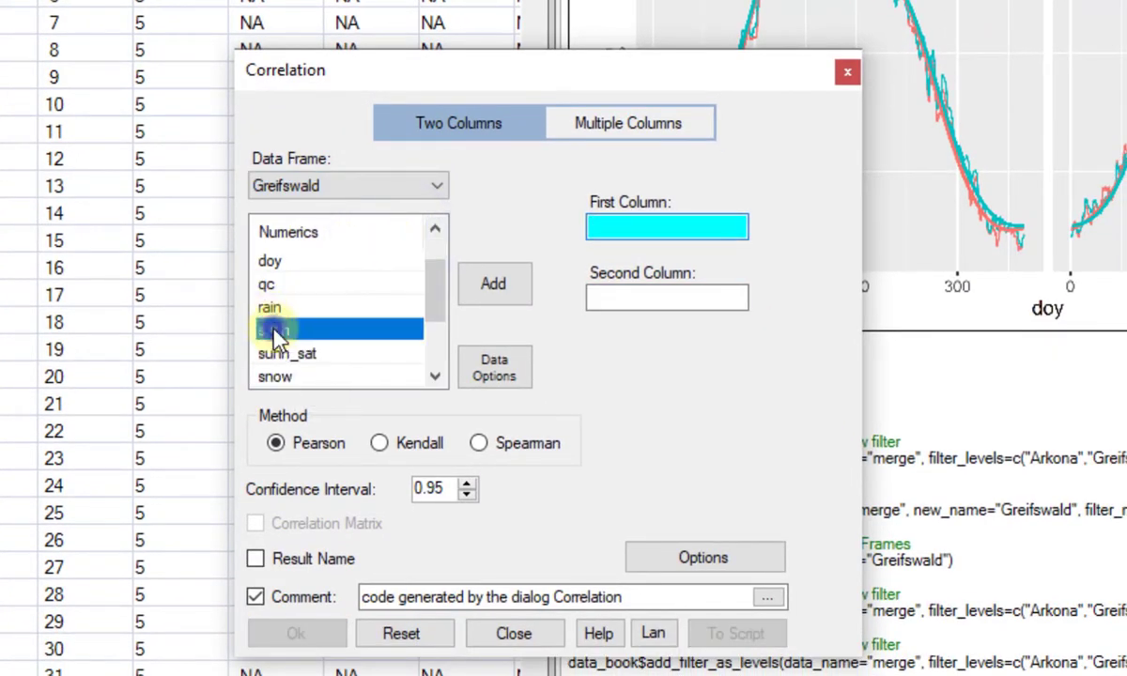
{"action": "left_click", "coordinate": [513, 285]}
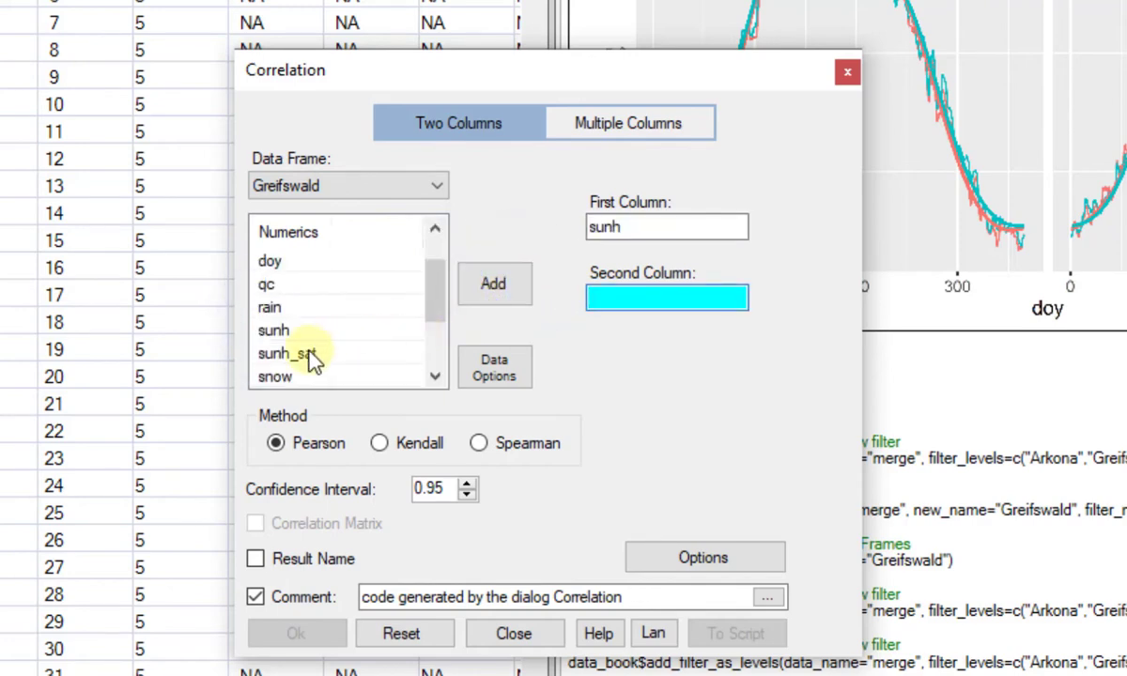
{"action": "left_click", "coordinate": [310, 353]}
{"action": "left_click", "coordinate": [507, 289]}
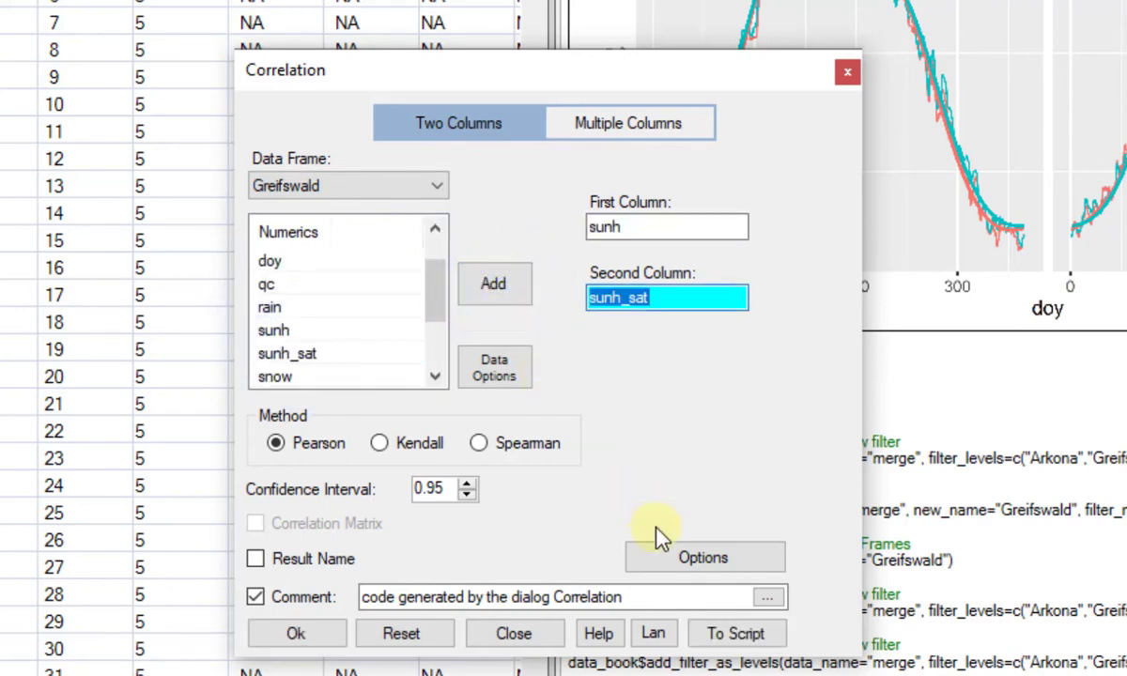
Use month_abbr as the factor for the scatter matrix, run the correlation, and dismiss the graph window.
{"action": "left_click", "coordinate": [667, 558]}
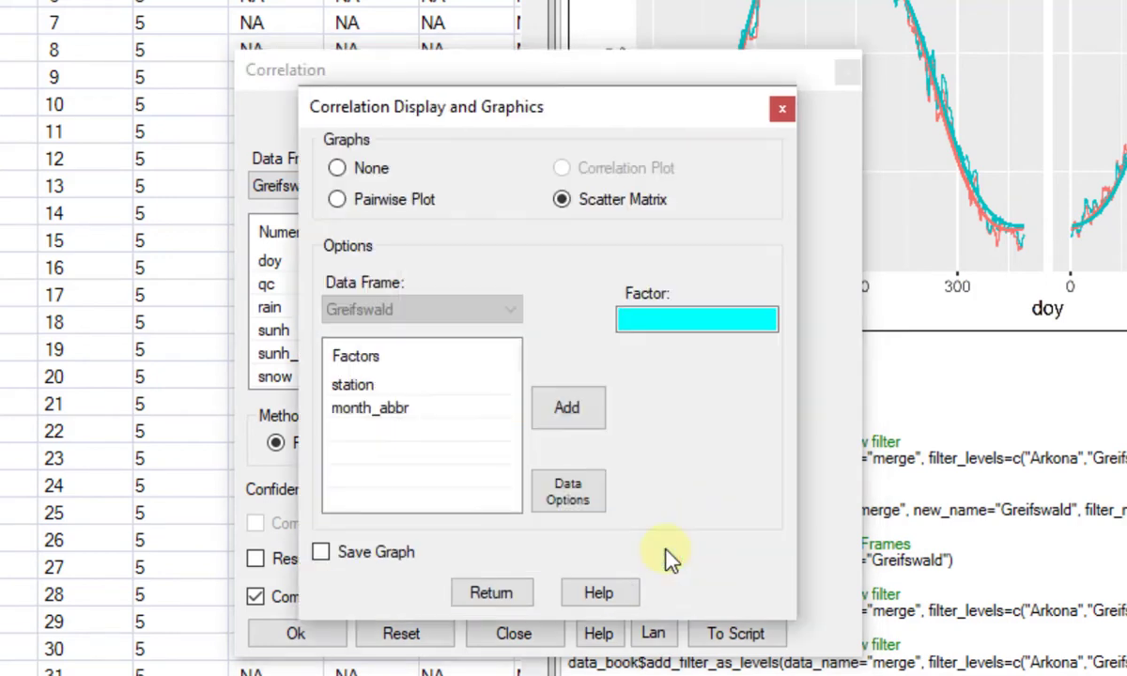
{"action": "left_click", "coordinate": [401, 410]}
{"action": "left_click", "coordinate": [564, 413]}
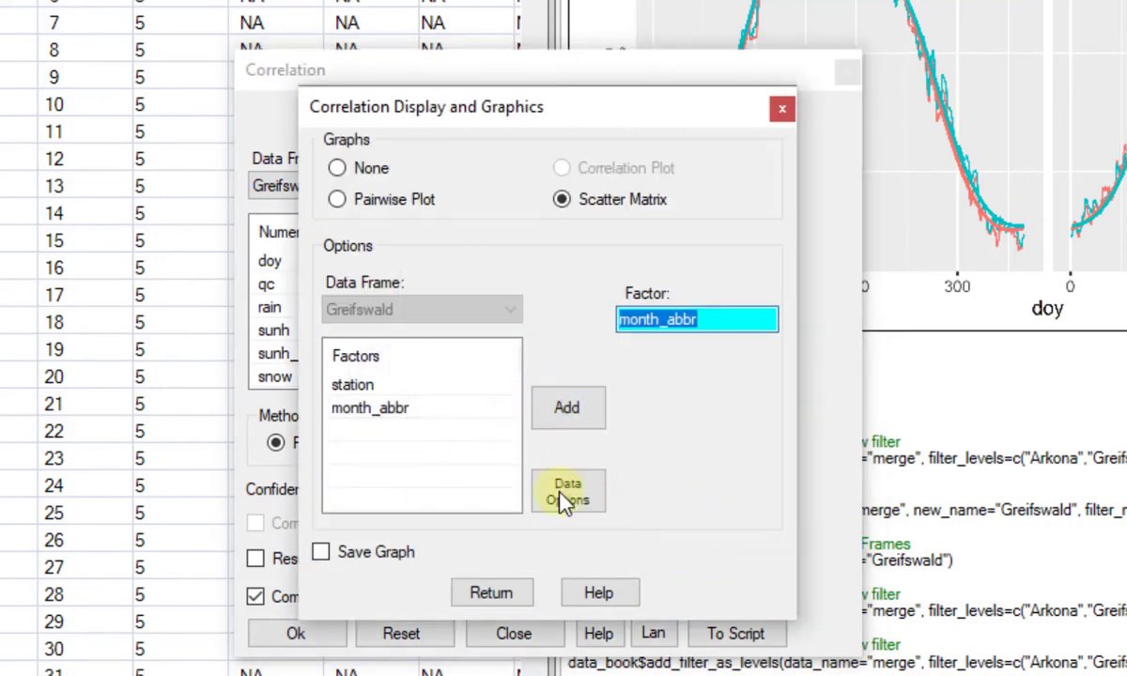
{"action": "left_click", "coordinate": [492, 593]}
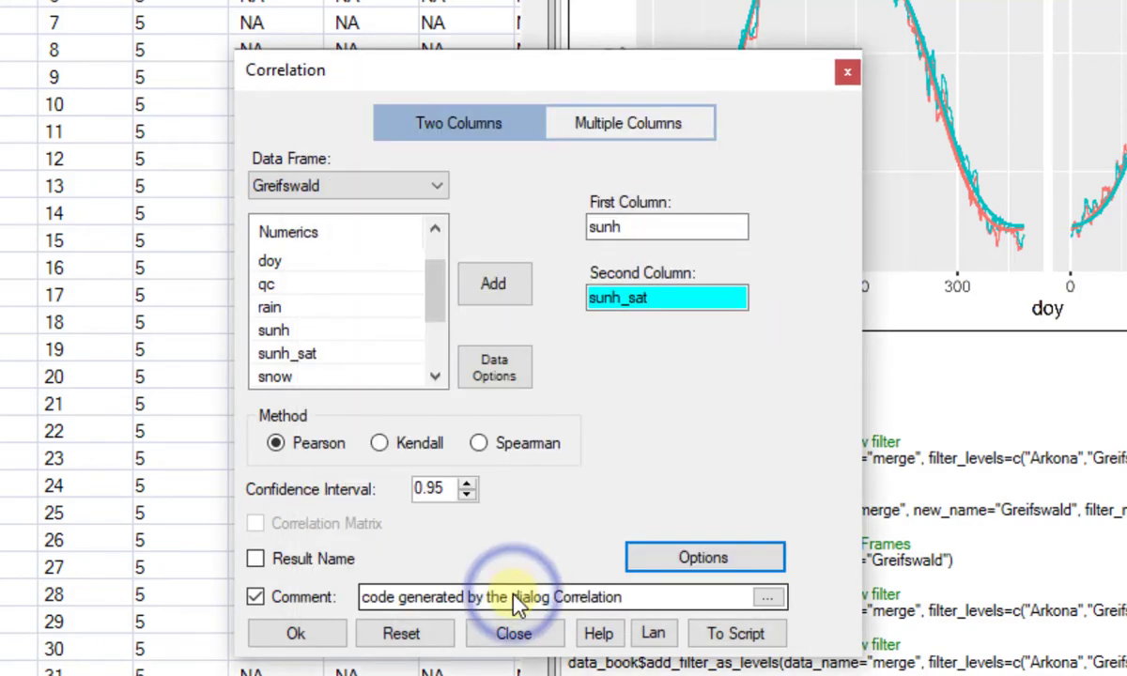
{"action": "left_click", "coordinate": [303, 637]}
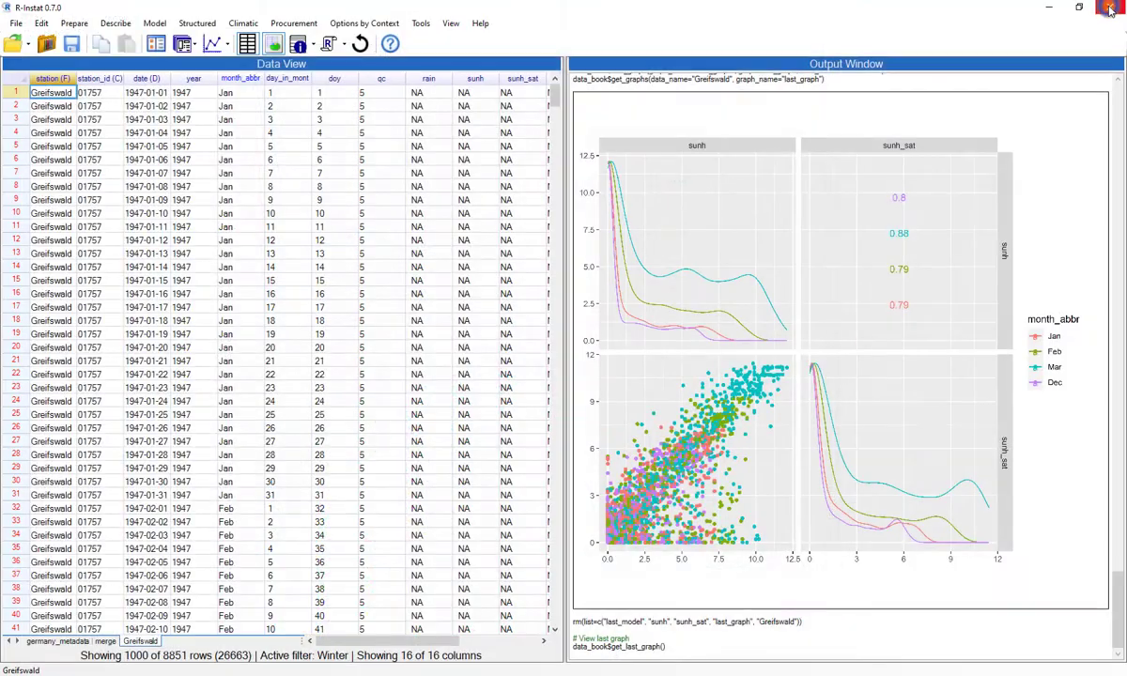
{"action": "left_click", "coordinate": [1046, 9]}
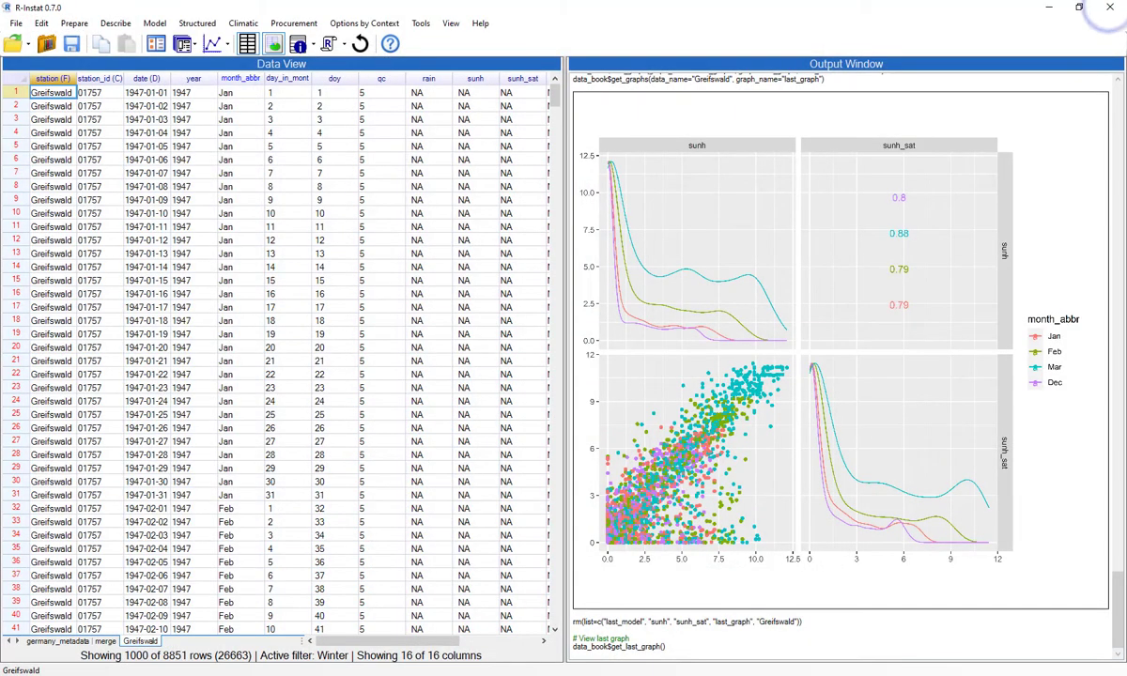
Start a new filter on the Greifswald data frame with the condition that month_abbr is Jan, Feb, Mar or Dec.
{"action": "right_click", "coordinate": [55, 495]}
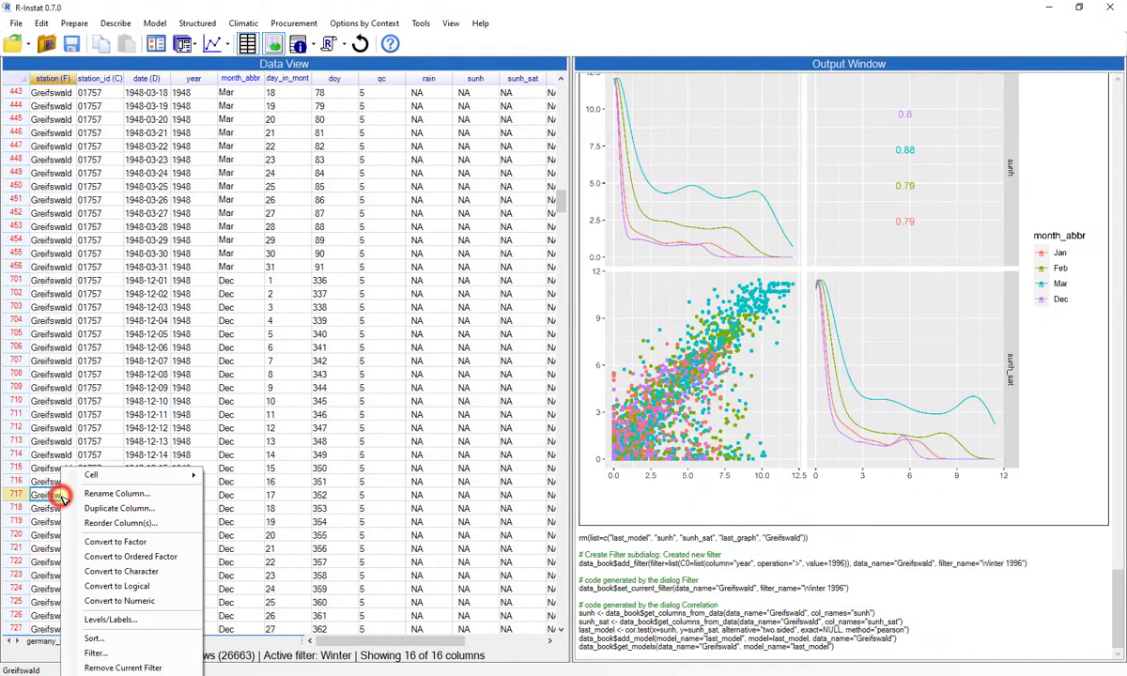
{"action": "left_click", "coordinate": [94, 652]}
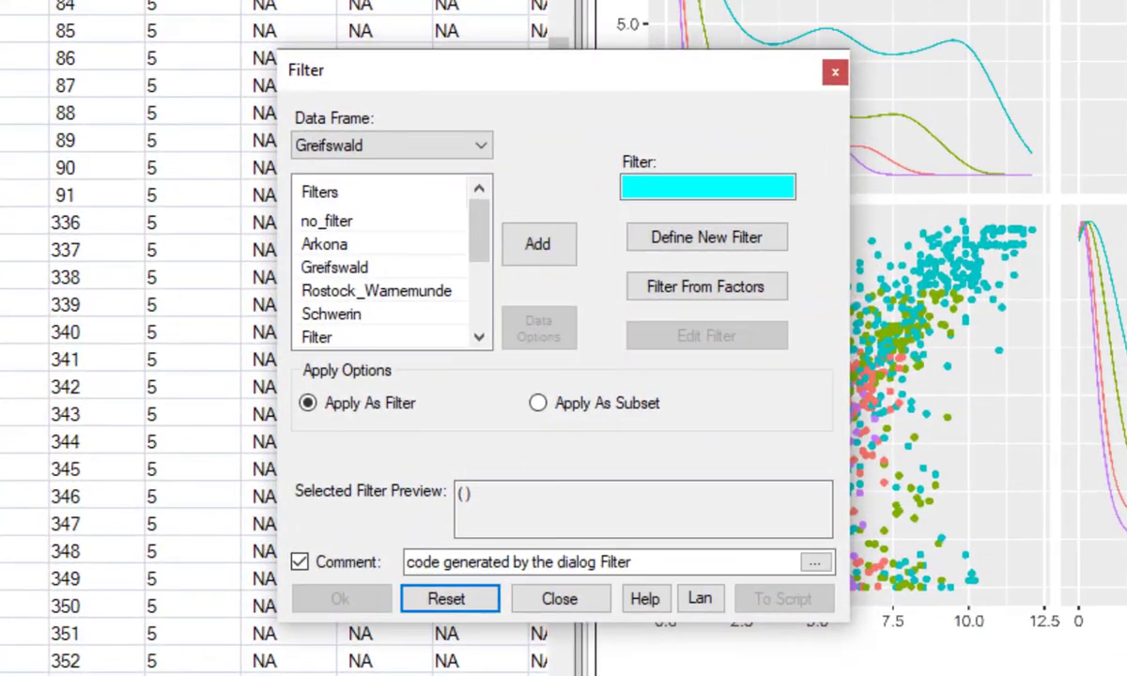
{"action": "left_click", "coordinate": [653, 235]}
{"action": "left_click", "coordinate": [94, 273]}
{"action": "left_click", "coordinate": [277, 212]}
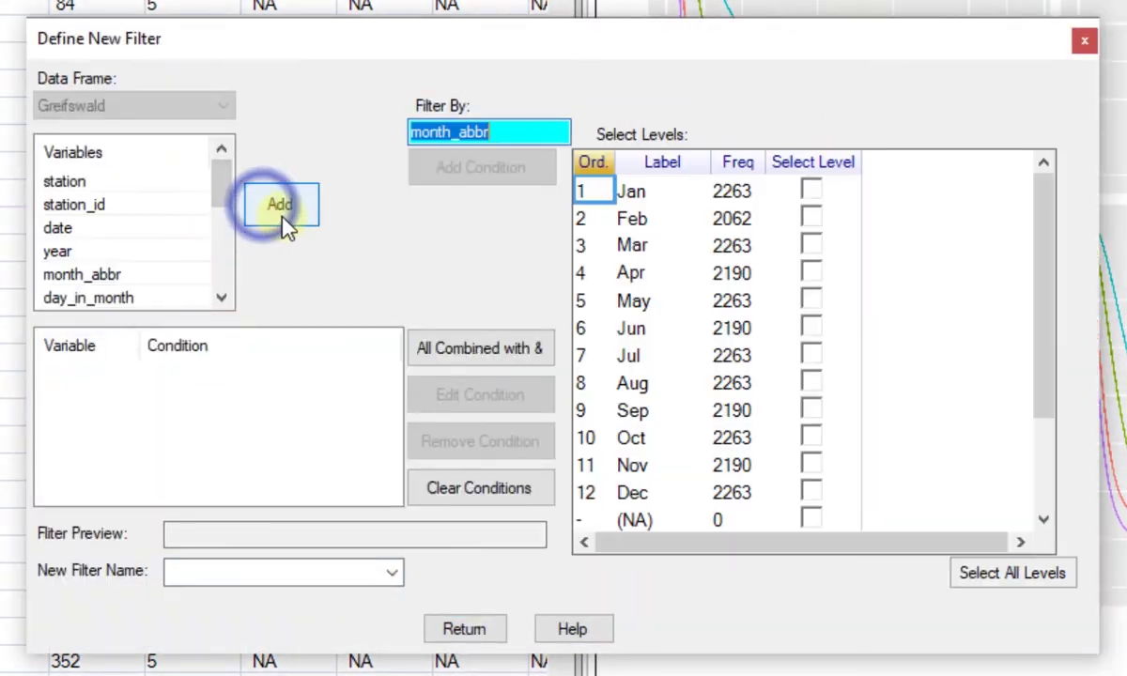
{"action": "left_click", "coordinate": [811, 193]}
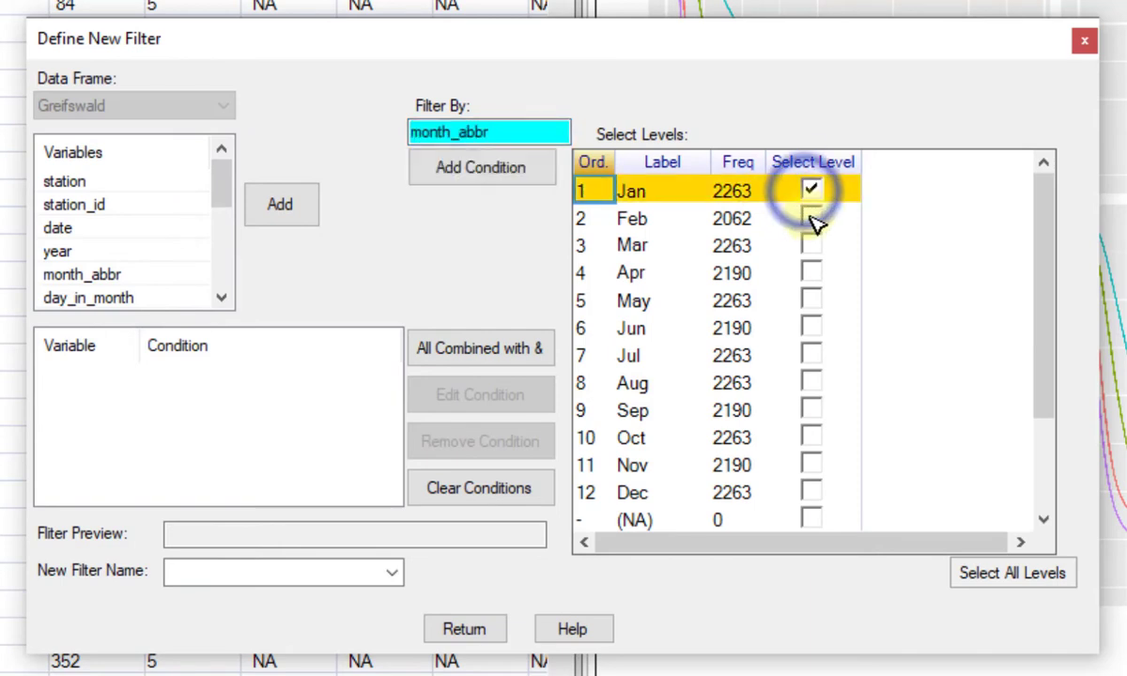
{"action": "left_click", "coordinate": [811, 217]}
{"action": "left_click", "coordinate": [810, 245]}
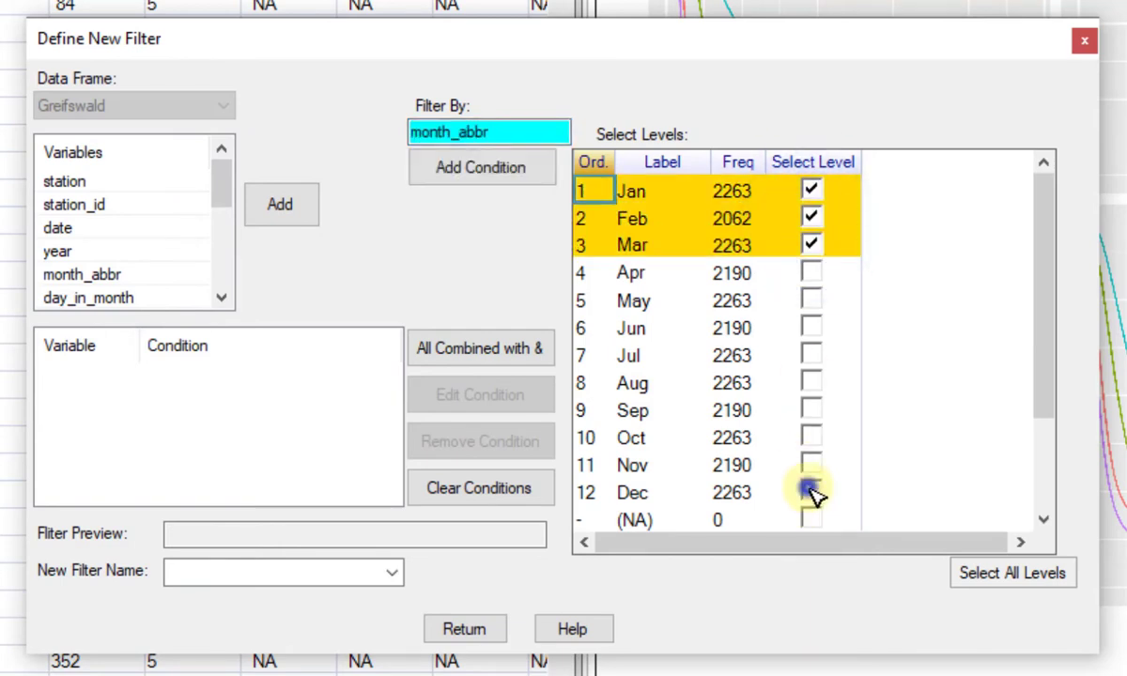
{"action": "left_click", "coordinate": [810, 492]}
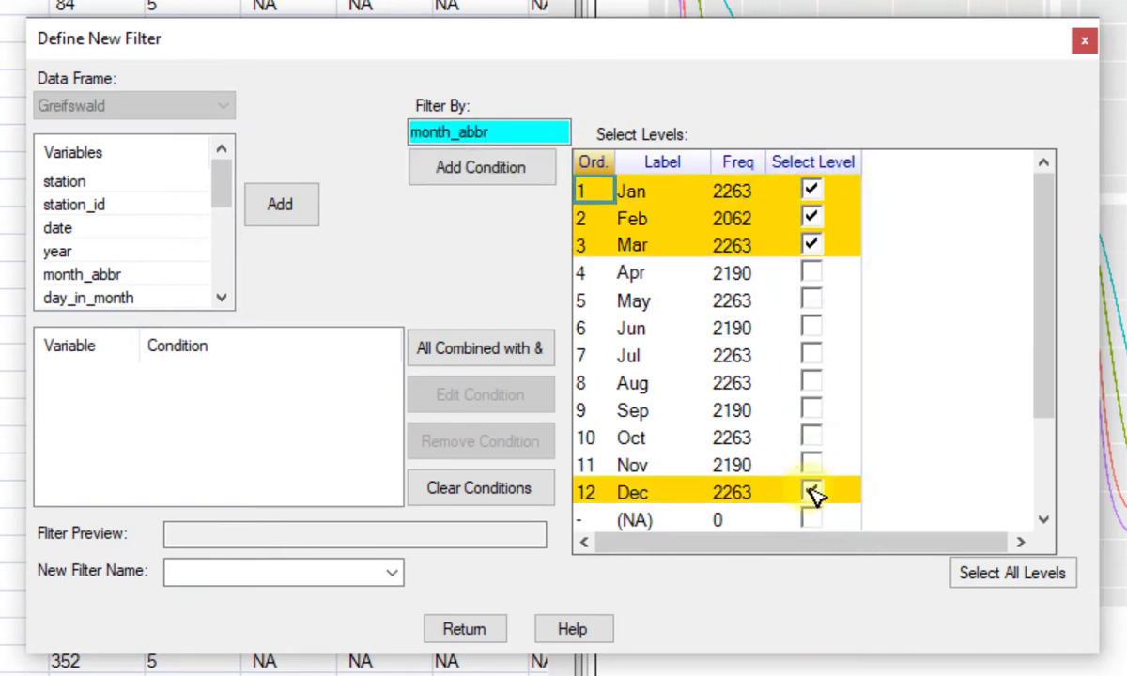
{"action": "left_click", "coordinate": [495, 174]}
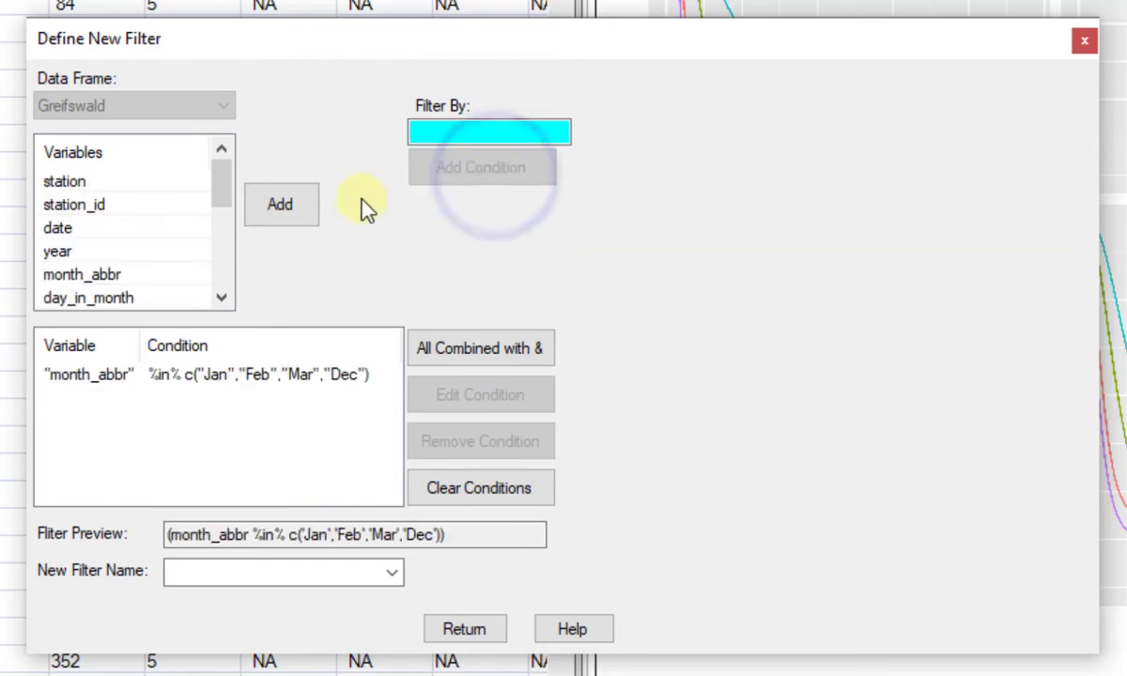
Add a second condition to the new filter requiring year to be greater than 1996.
{"action": "left_click", "coordinate": [68, 250]}
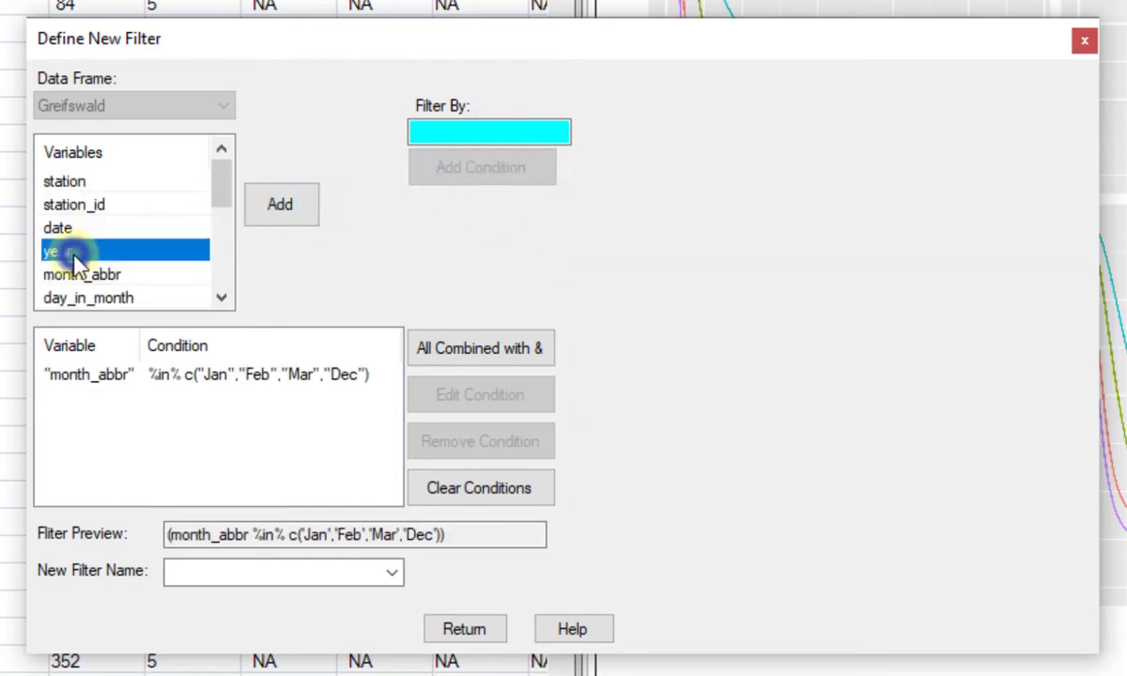
{"action": "left_click", "coordinate": [279, 206]}
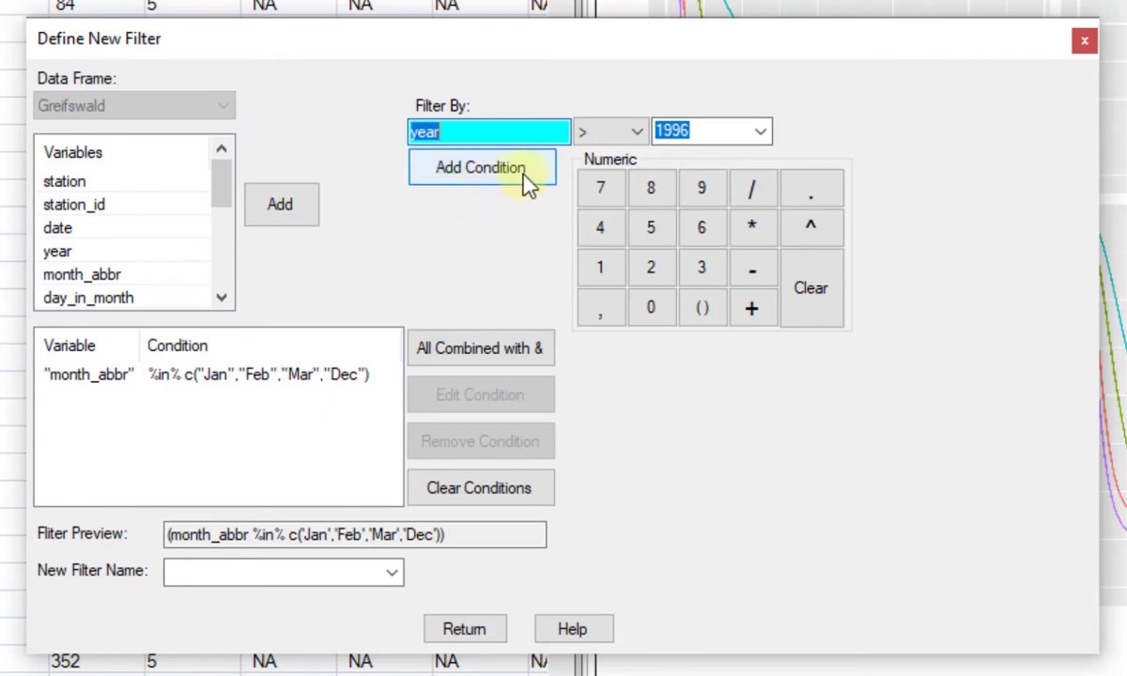
{"action": "left_click", "coordinate": [638, 131]}
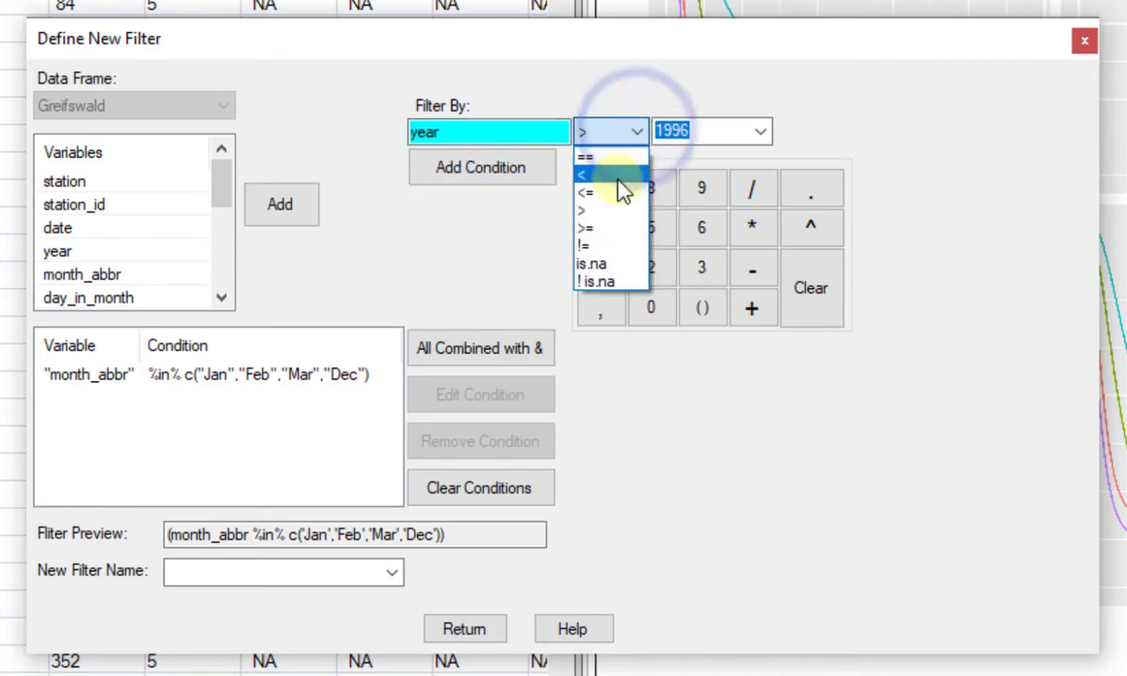
{"action": "left_click", "coordinate": [615, 210]}
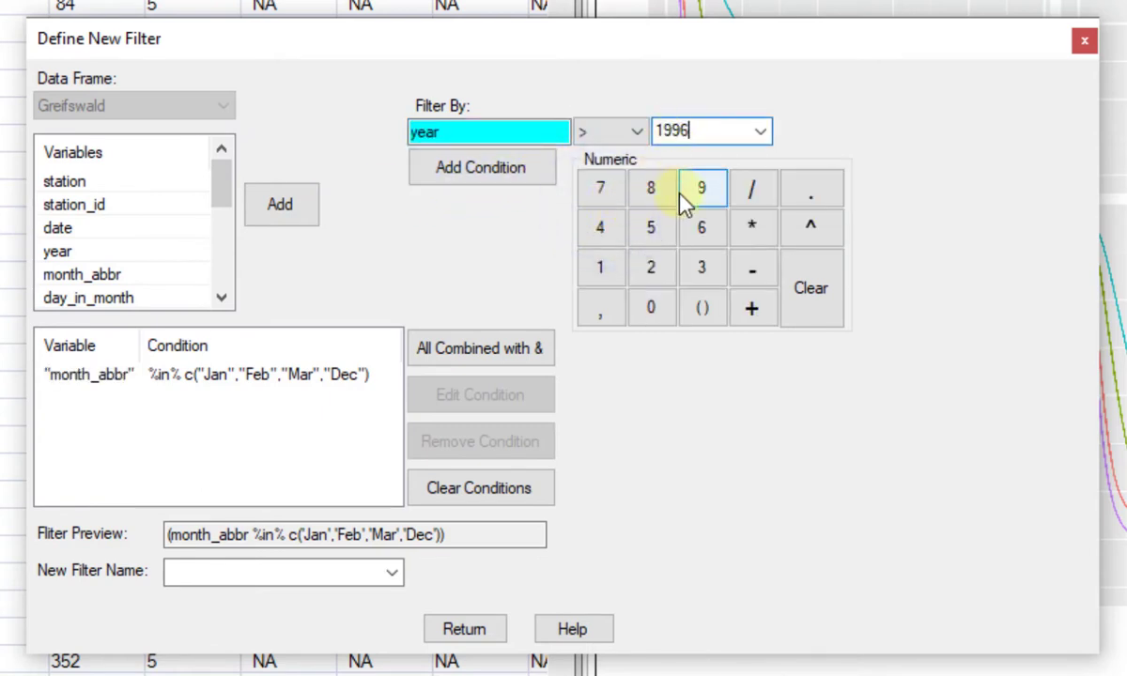
{"action": "left_click", "coordinate": [523, 169]}
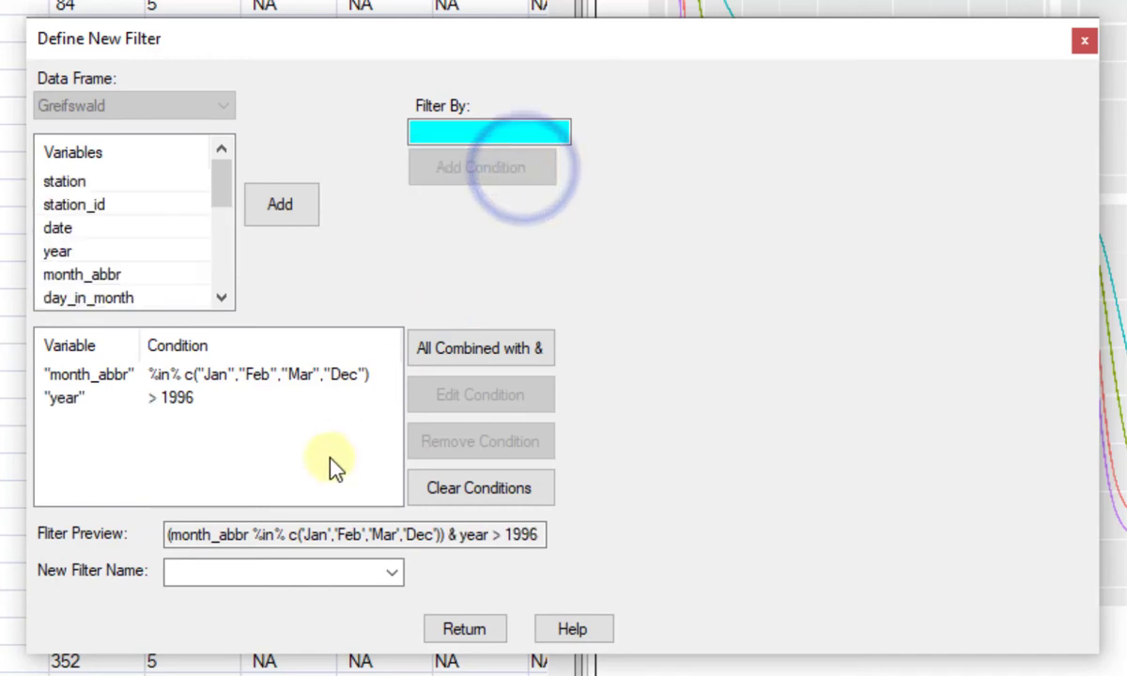
Name the combined month and year filter Winter1996 and apply it as a filter to the Greifswald data frame.
{"action": "left_click", "coordinate": [234, 571]}
{"action": "type", "text": "W"}
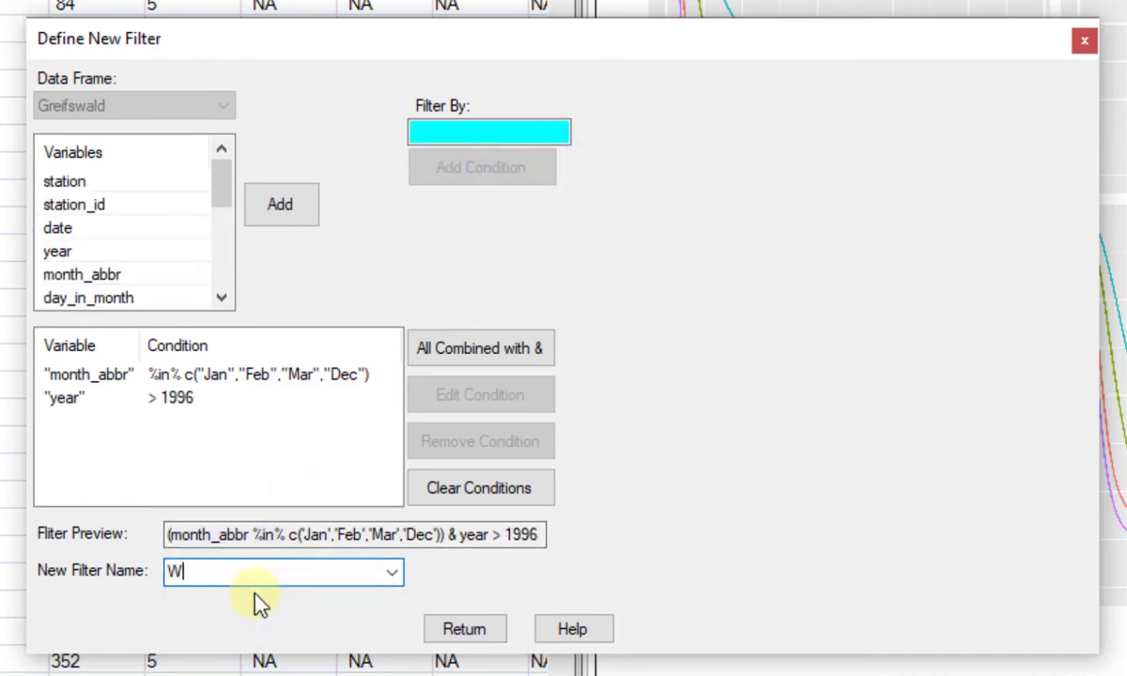
{"action": "type", "text": "inter1996"}
{"action": "left_click", "coordinate": [470, 628]}
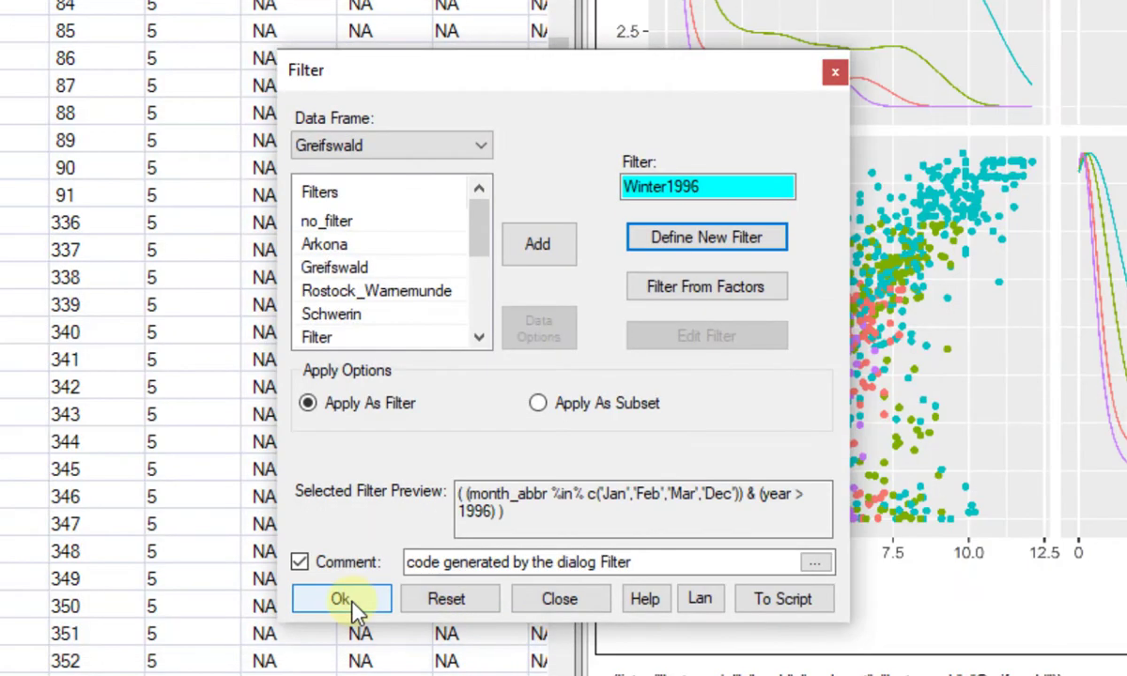
{"action": "left_click", "coordinate": [348, 598]}
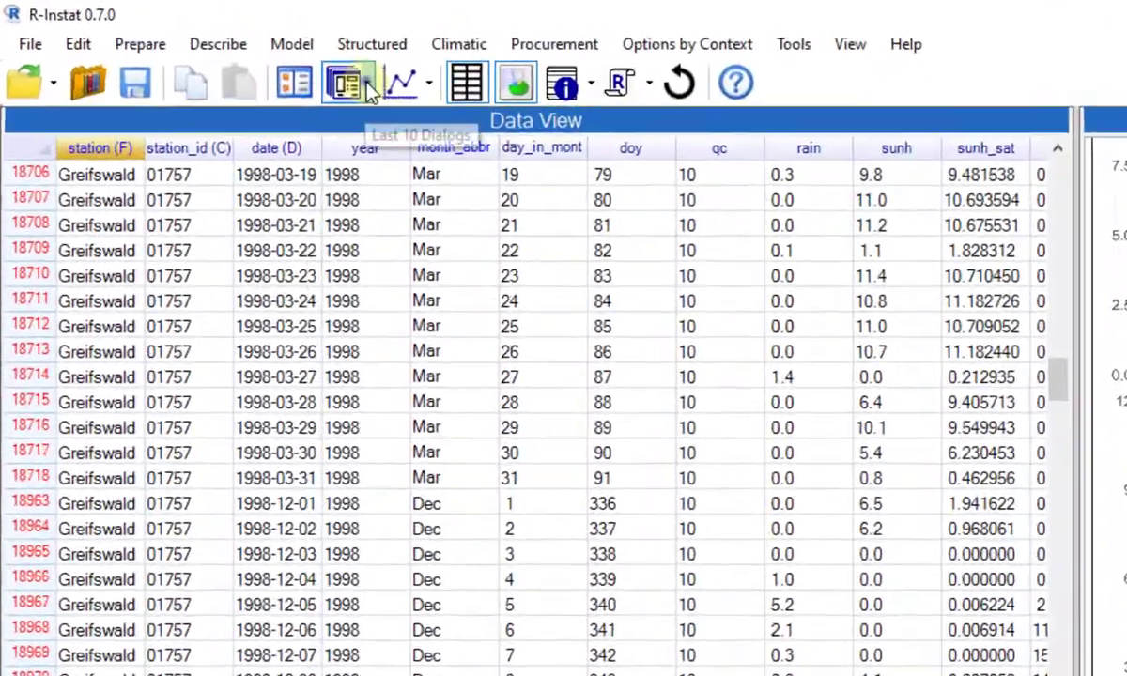
Reopen the recently used Correlation dialog and rerun it on the filtered Greifswald data.
{"action": "left_click", "coordinate": [366, 84]}
{"action": "left_click", "coordinate": [373, 154]}
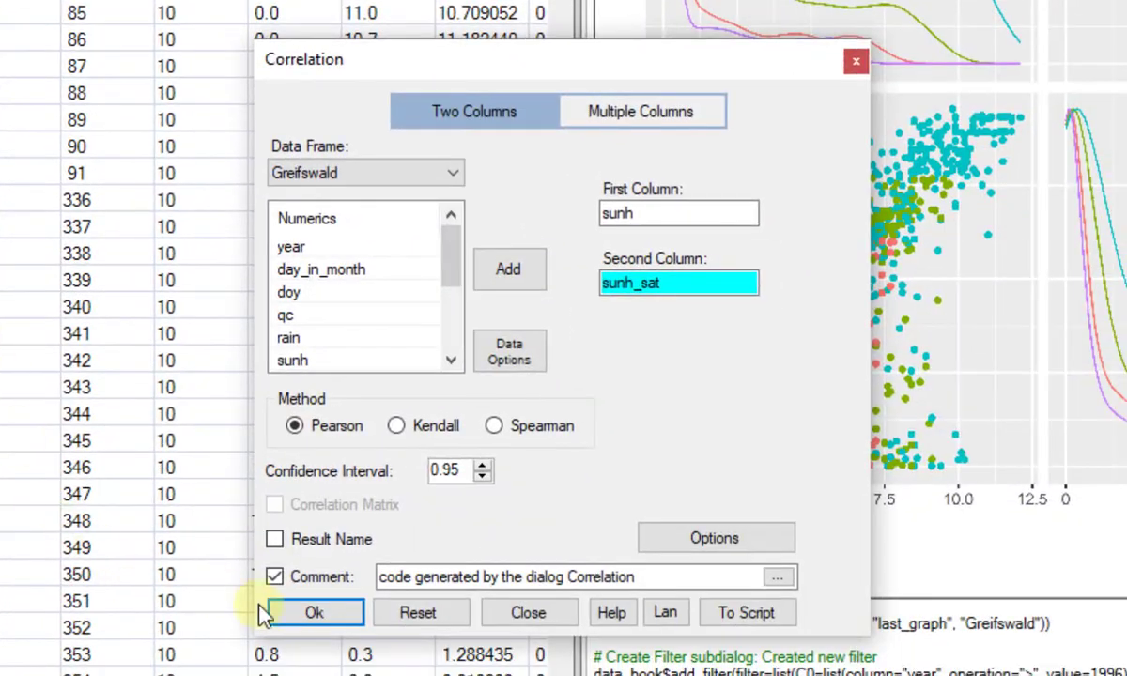
{"action": "left_click", "coordinate": [297, 612]}
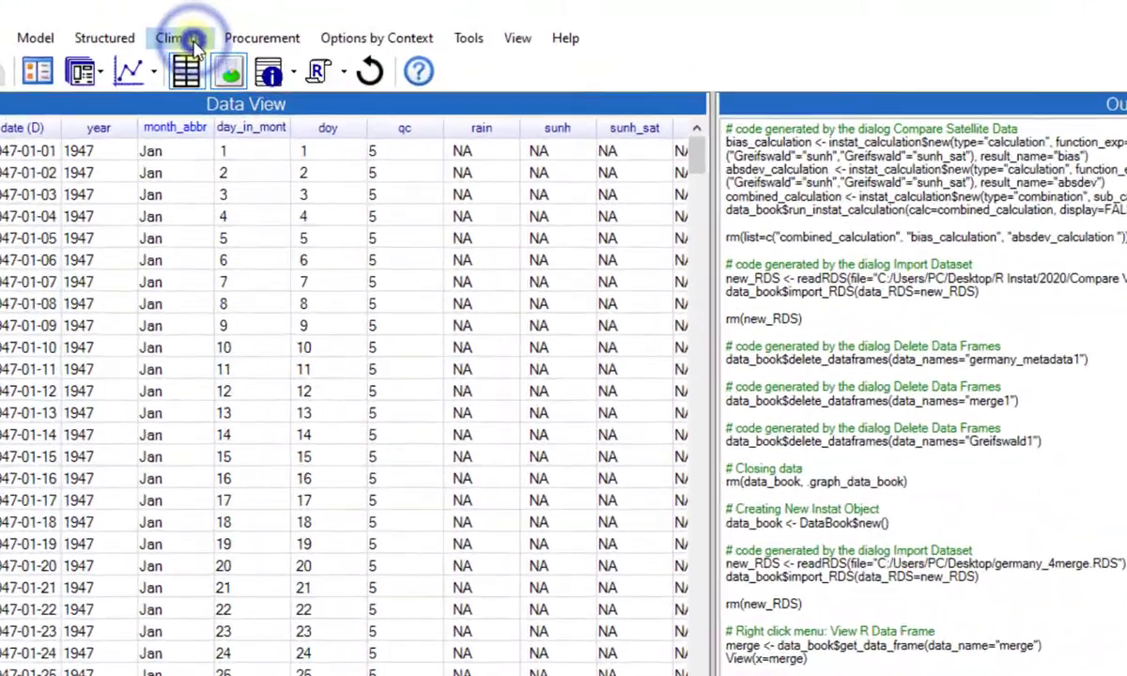
Compare satellite data on Greifswald using sunh and sunh_sat, saving the differences as bias and the absolute deviation as absdev.
{"action": "left_click", "coordinate": [250, 25]}
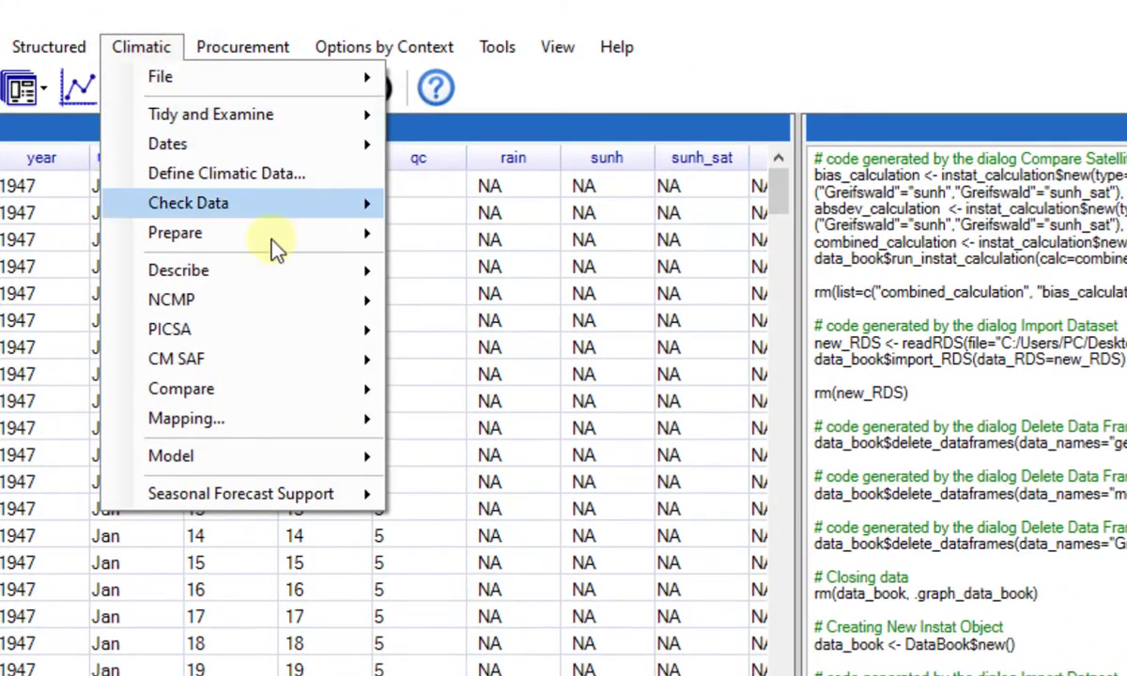
{"action": "mouse_move", "coordinate": [358, 407]}
{"action": "left_click", "coordinate": [597, 399]}
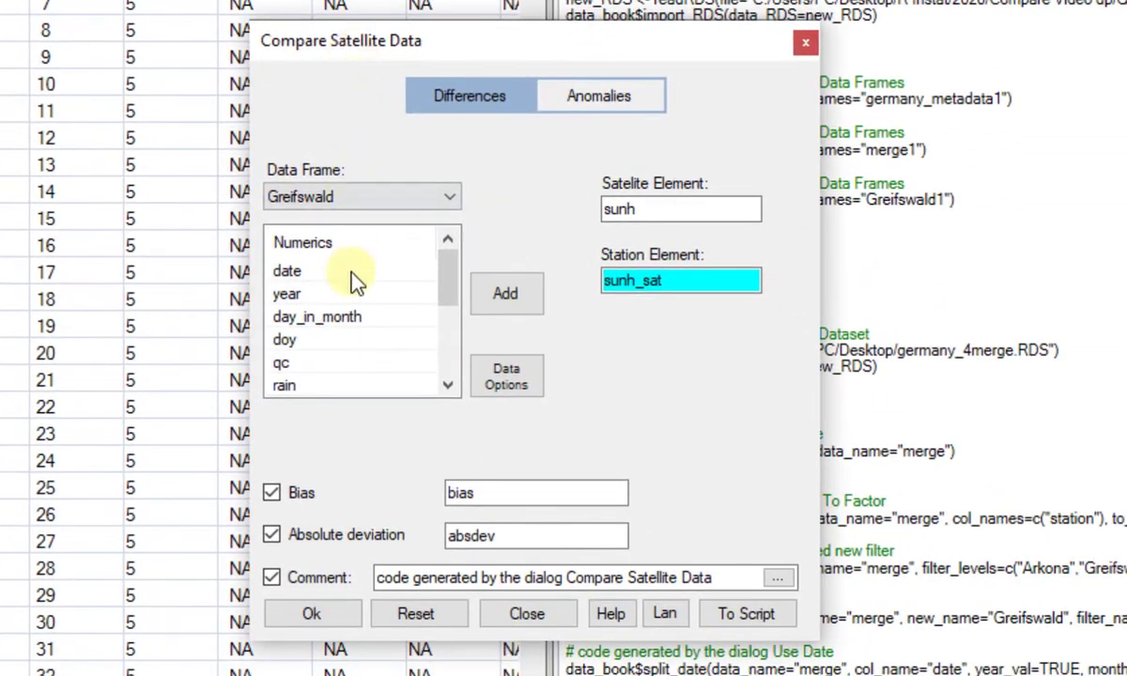
{"action": "left_click", "coordinate": [333, 612]}
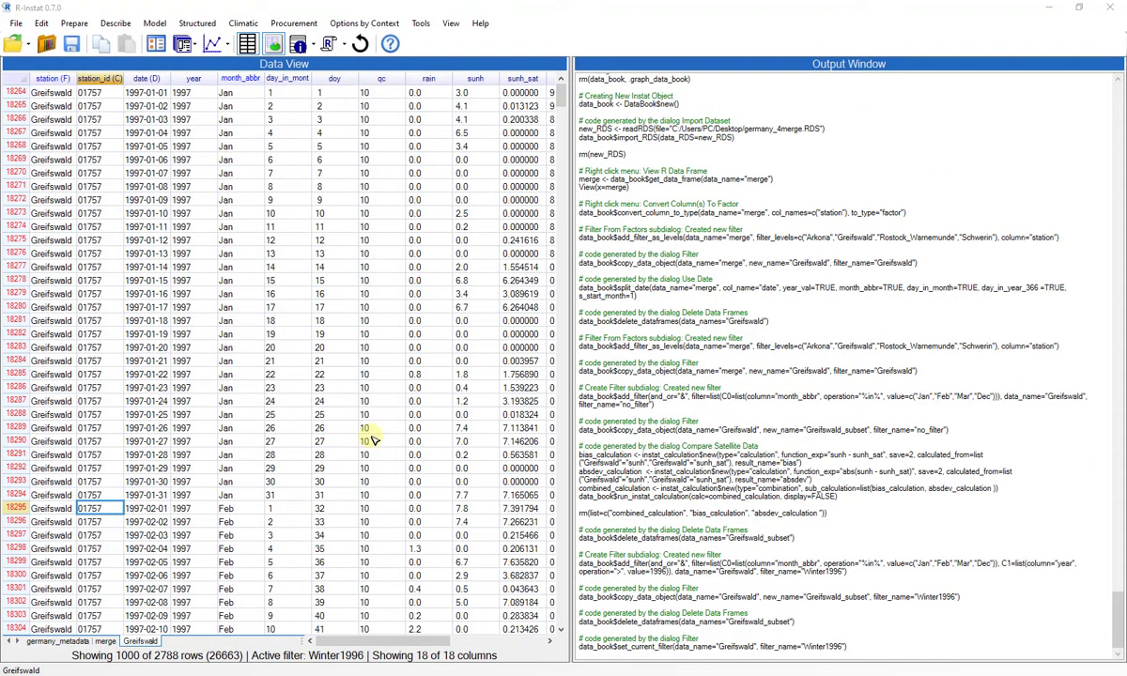
Begin another new Greifswald filter that keeps only the month_abbr levels Jan, Feb, Mar and Dec.
{"action": "right_click", "coordinate": [23, 336]}
{"action": "left_click", "coordinate": [64, 413]}
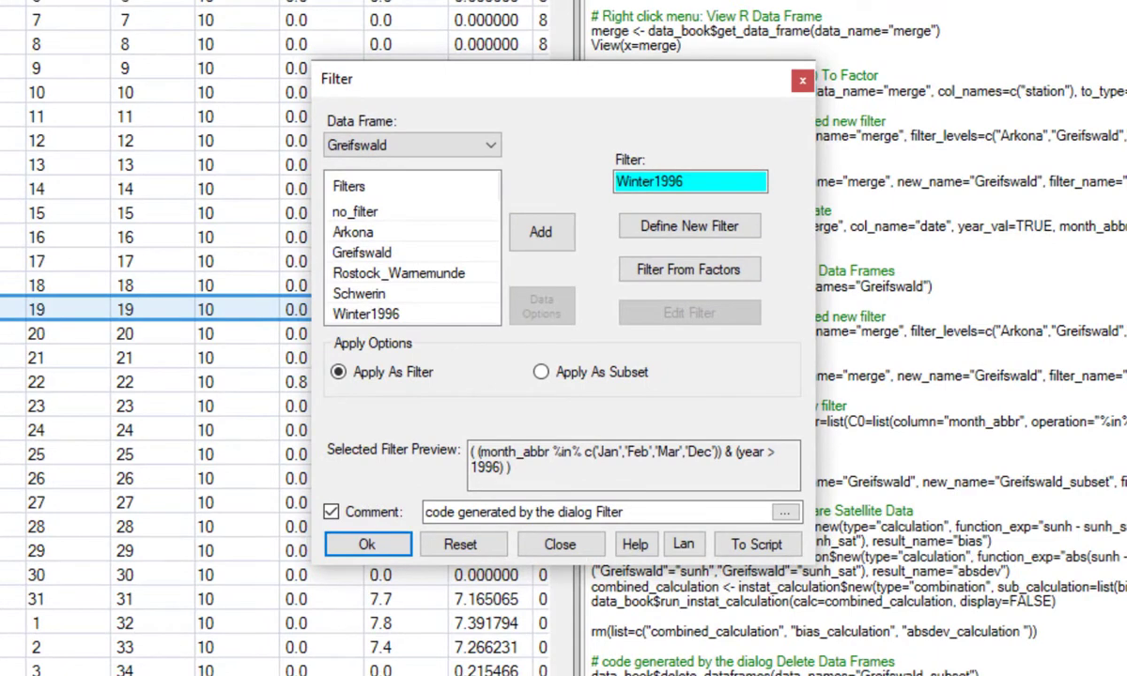
{"action": "left_click", "coordinate": [695, 226]}
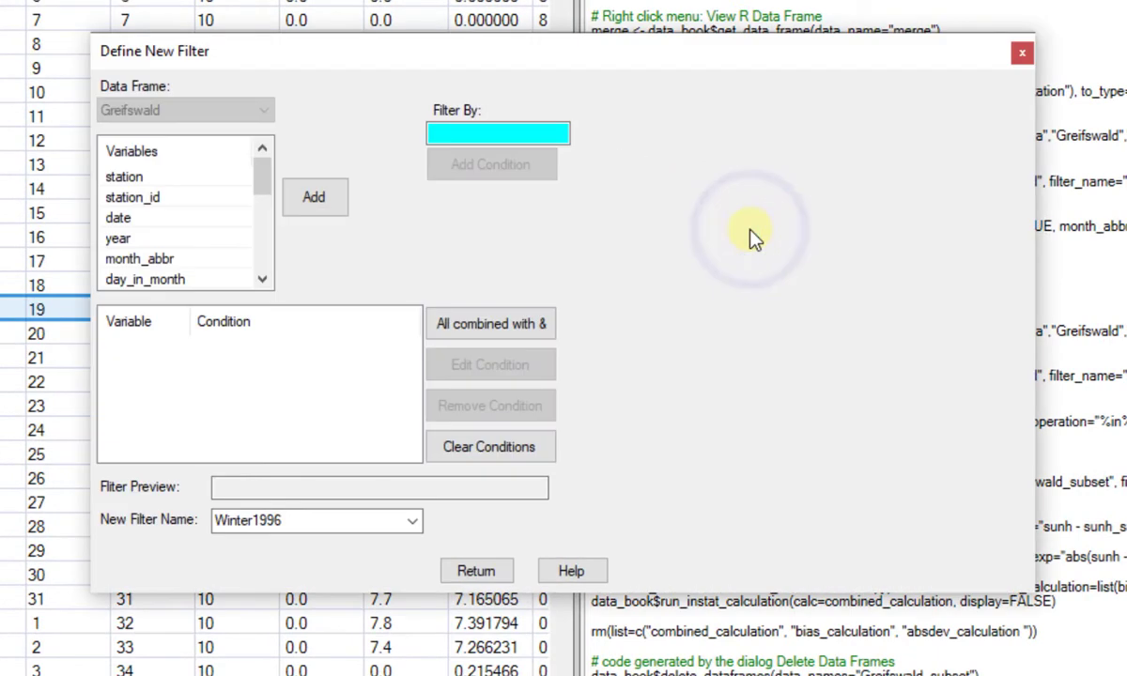
{"action": "left_click", "coordinate": [160, 260]}
{"action": "left_click", "coordinate": [293, 199]}
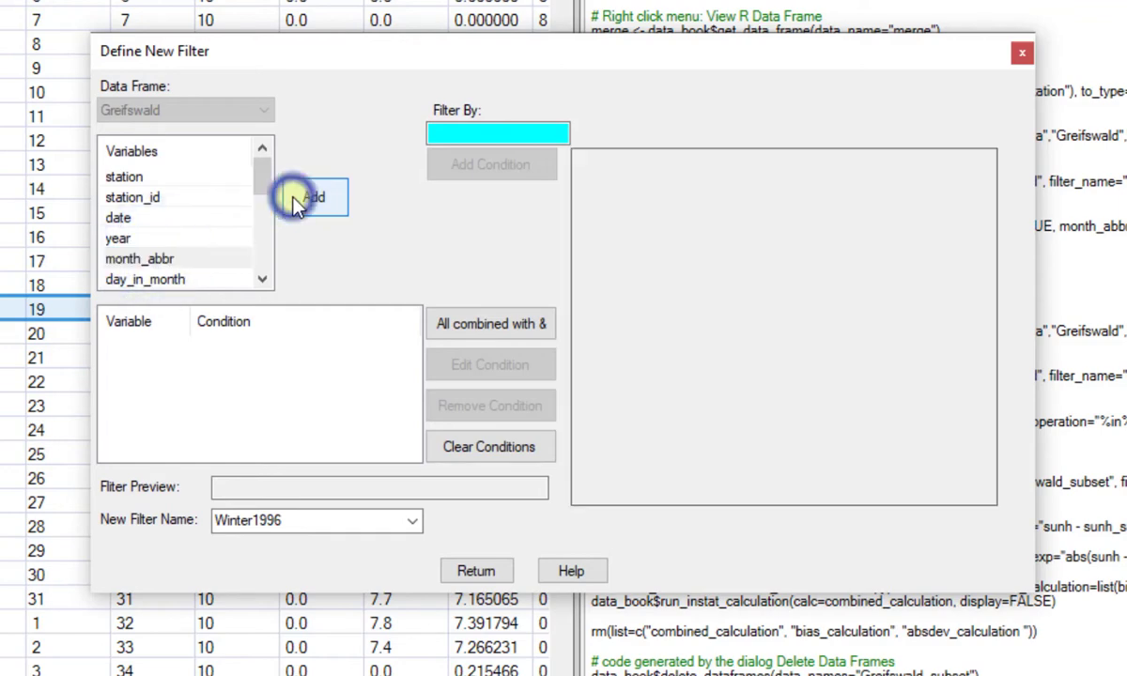
{"action": "left_click", "coordinate": [781, 185]}
{"action": "left_click", "coordinate": [782, 208]}
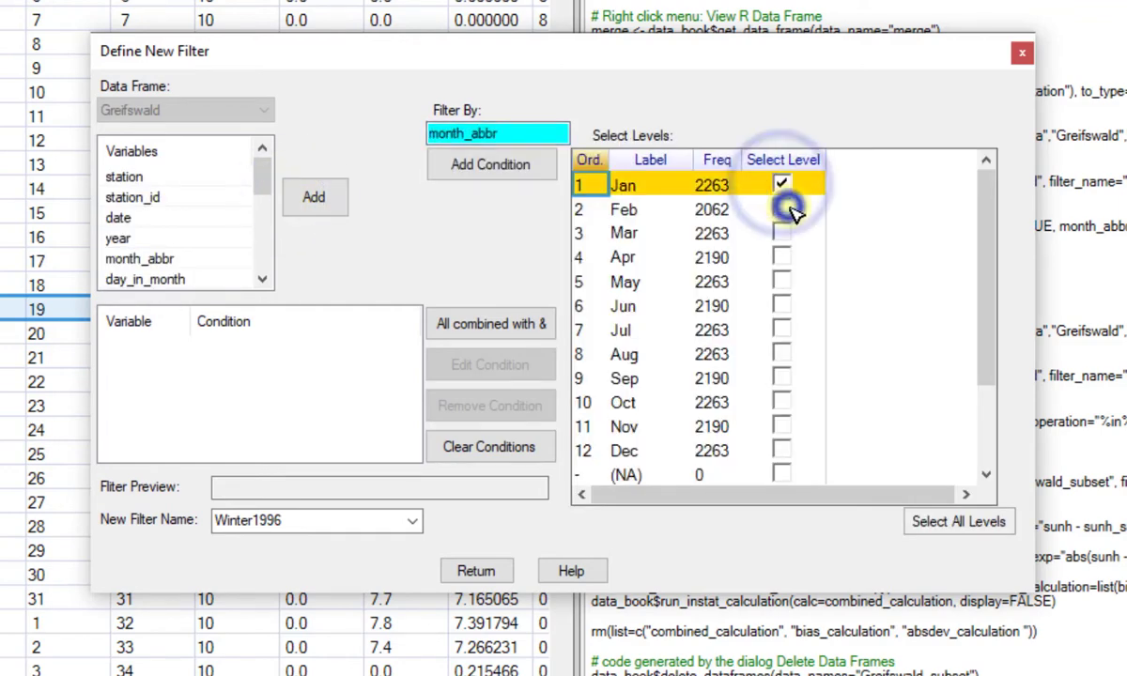
{"action": "left_click", "coordinate": [782, 233]}
{"action": "left_click", "coordinate": [781, 450]}
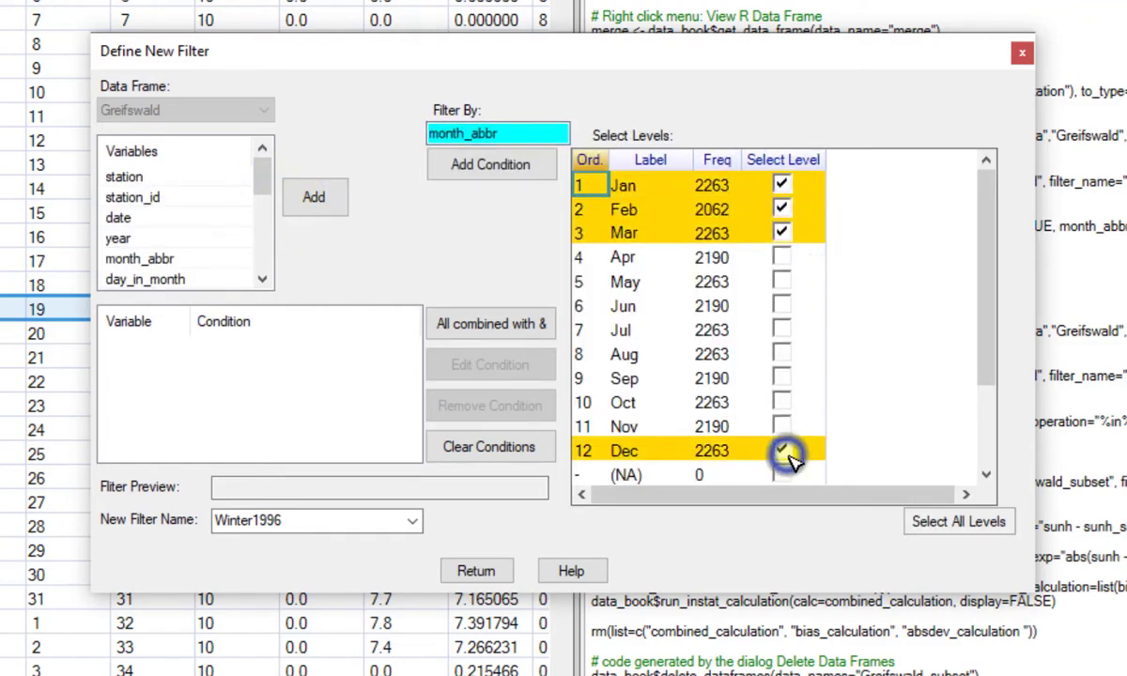
{"action": "left_click", "coordinate": [507, 188]}
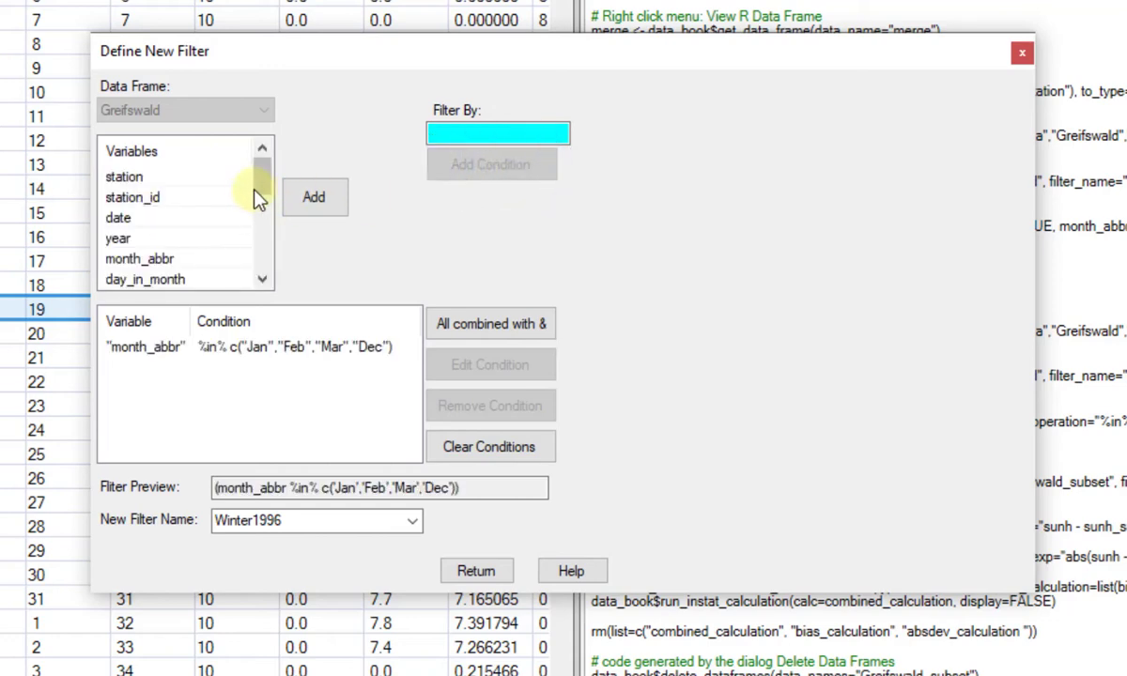
Add a condition to the month filter requiring absdev to be greater than 5.
{"action": "left_click_drag", "start_coordinate": [263, 186], "coordinate": [267, 271]}
{"action": "left_click", "coordinate": [131, 279]}
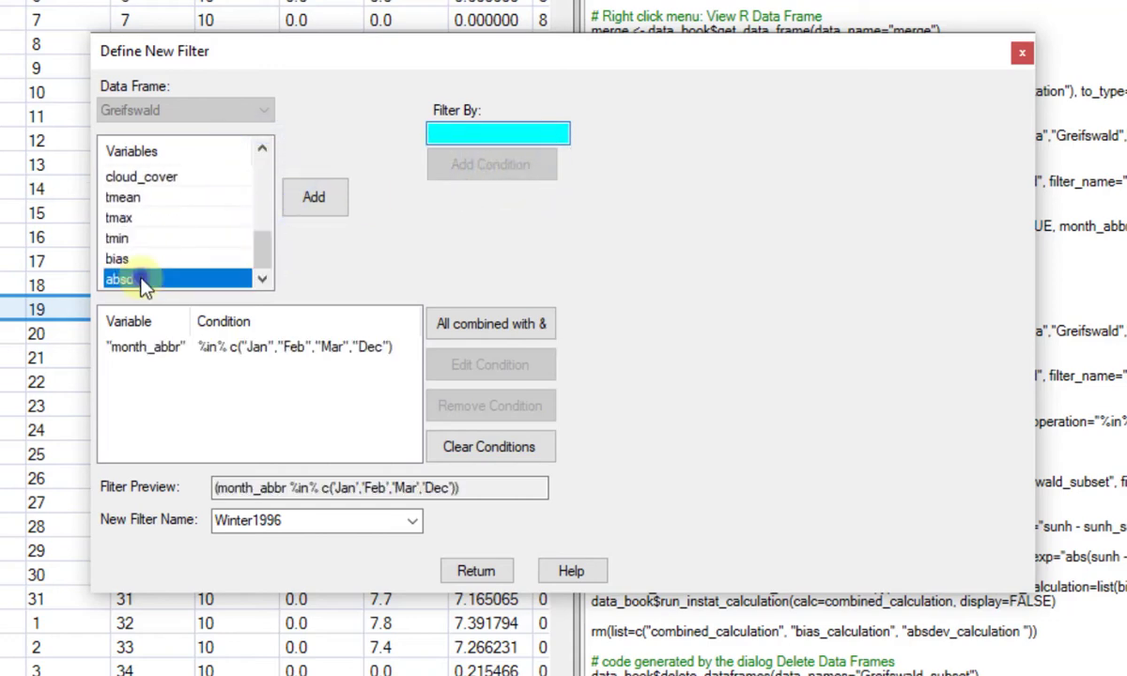
{"action": "left_click", "coordinate": [315, 199]}
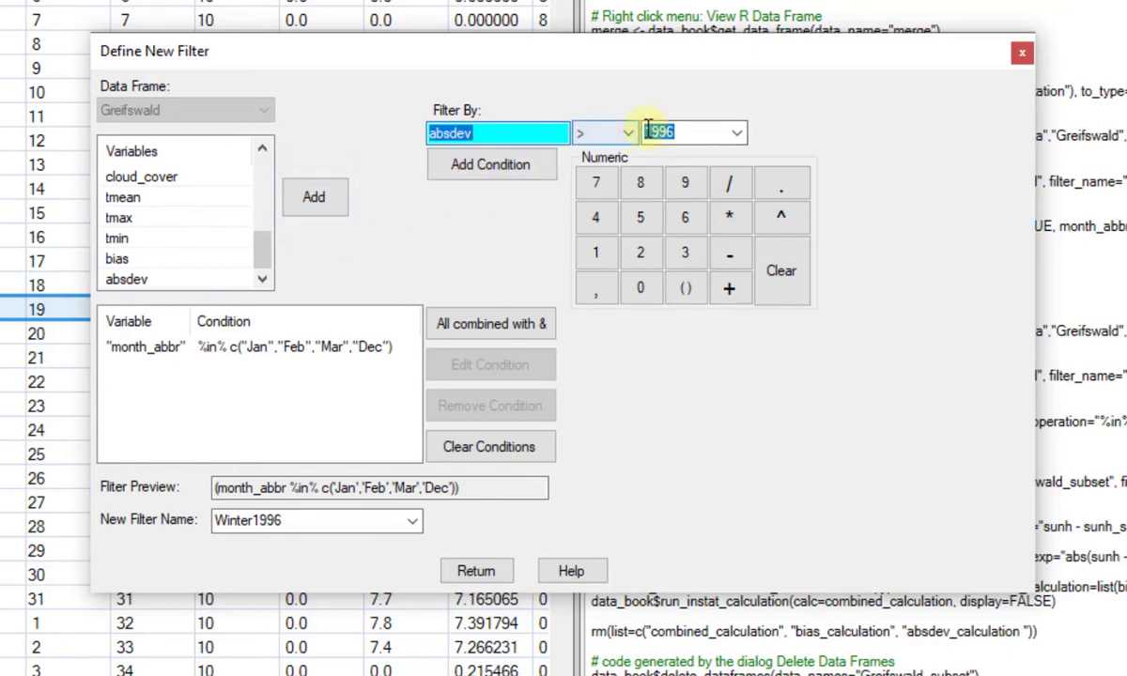
{"action": "left_click", "coordinate": [679, 126]}
{"action": "key", "text": "BackSpace"}
{"action": "key", "text": "BackSpace"}
{"action": "key", "text": "BackSpace"}
{"action": "key", "text": "BackSpace"}
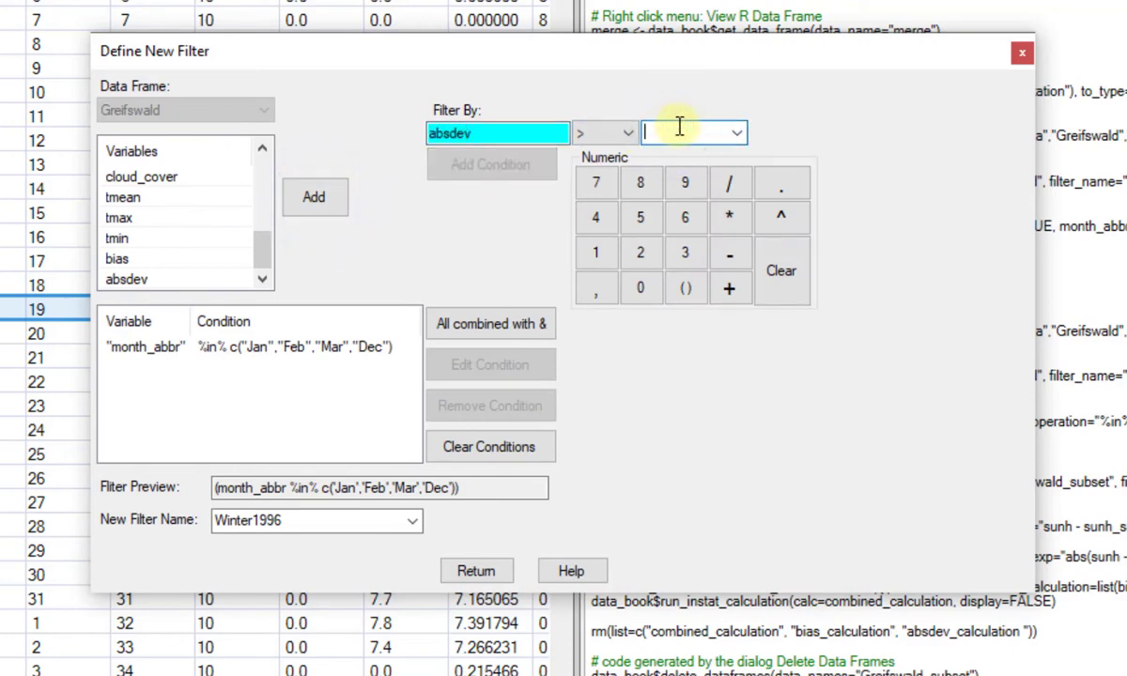
{"action": "type", "text": "5"}
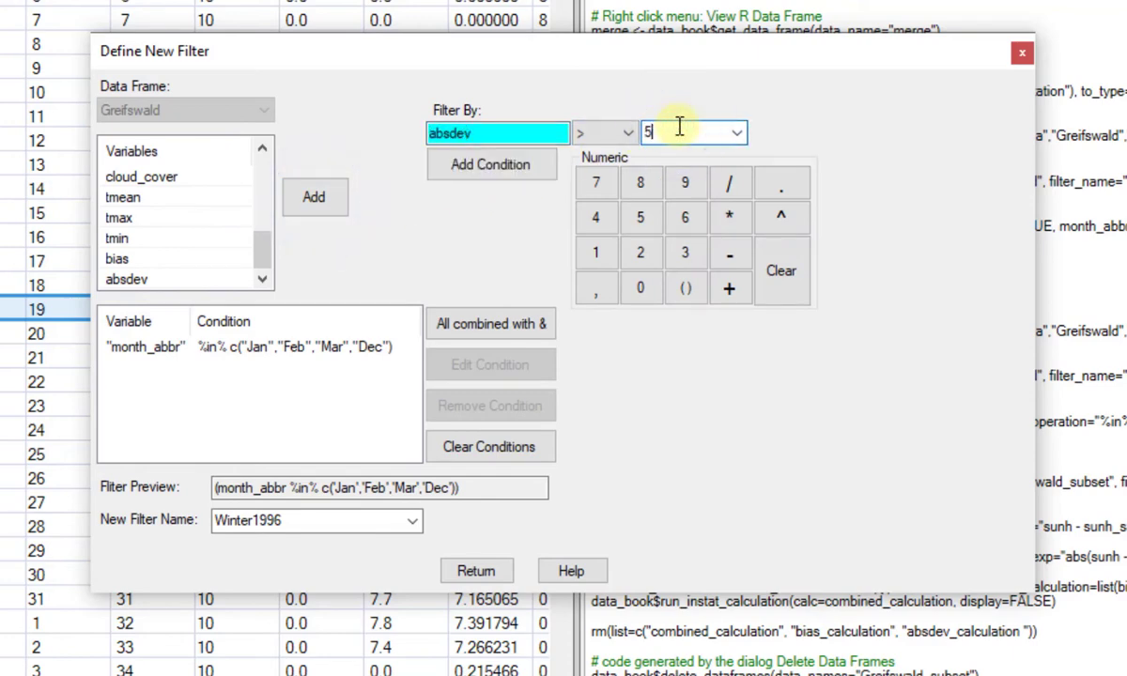
{"action": "left_click", "coordinate": [500, 171]}
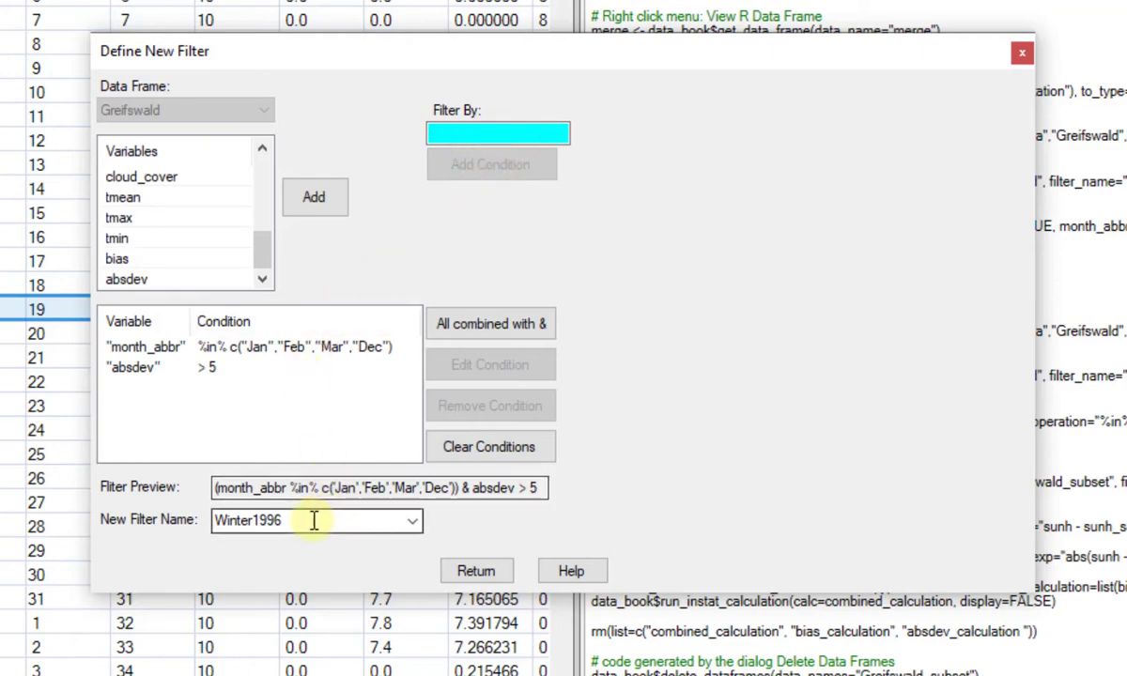
Name the month and absolute deviation filter Winterdev5 and apply it to the Greifswald data frame.
{"action": "left_click_drag", "start_coordinate": [315, 522], "coordinate": [226, 526]}
{"action": "type", "text": "Win"}
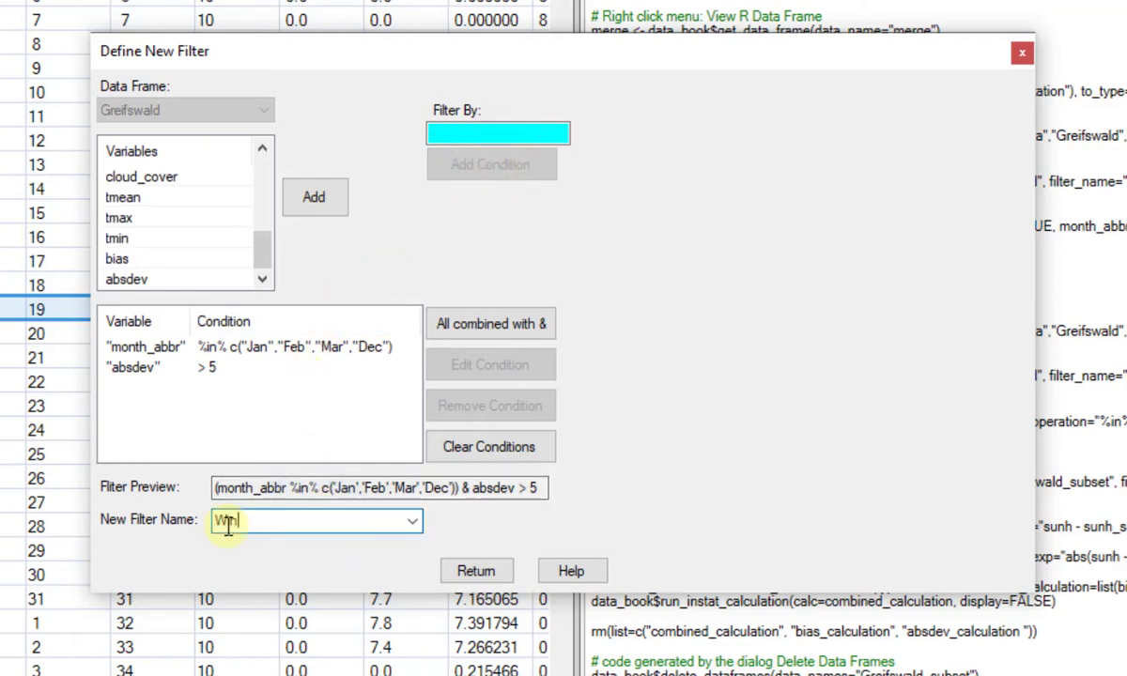
{"action": "type", "text": "terdev5"}
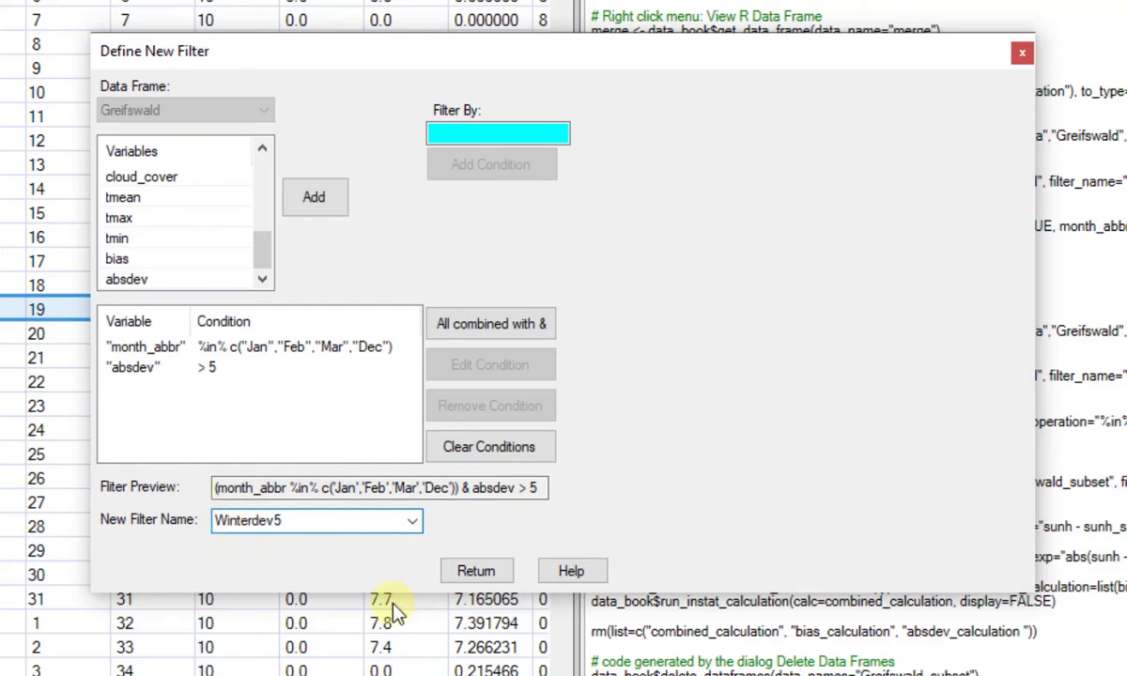
{"action": "left_click", "coordinate": [493, 573]}
{"action": "left_click", "coordinate": [368, 614]}
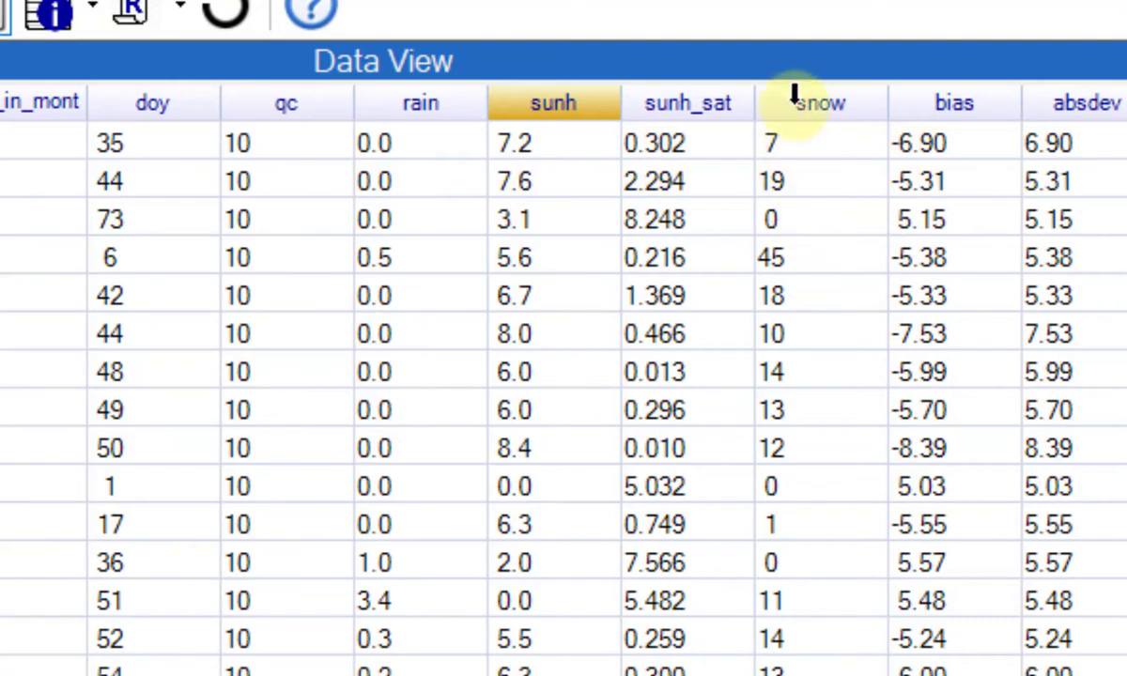
Sort the filtered Greifswald data frame by the snow column in ascending order.
{"action": "right_click", "coordinate": [794, 98]}
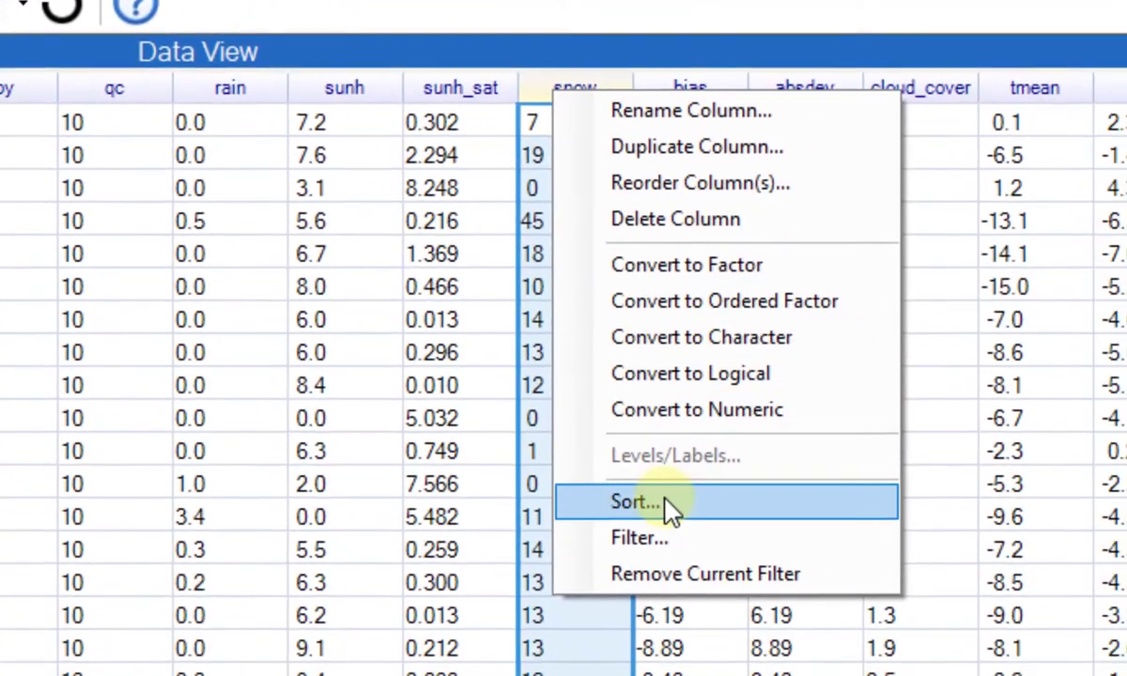
{"action": "left_click", "coordinate": [670, 509]}
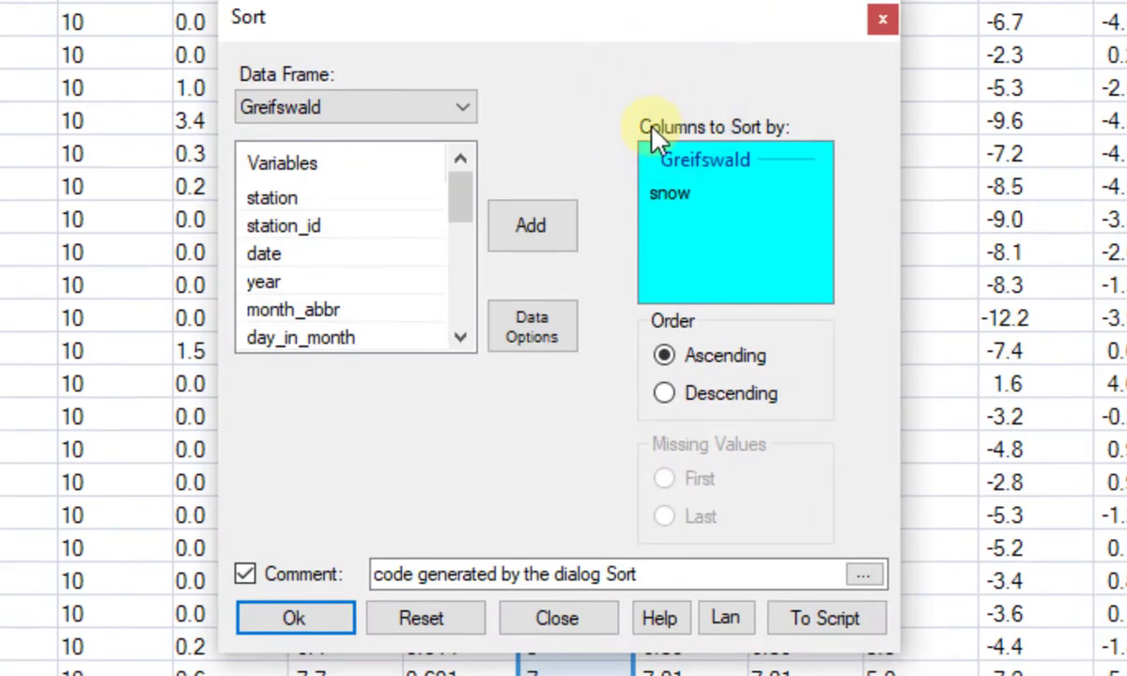
{"action": "left_click", "coordinate": [297, 620]}
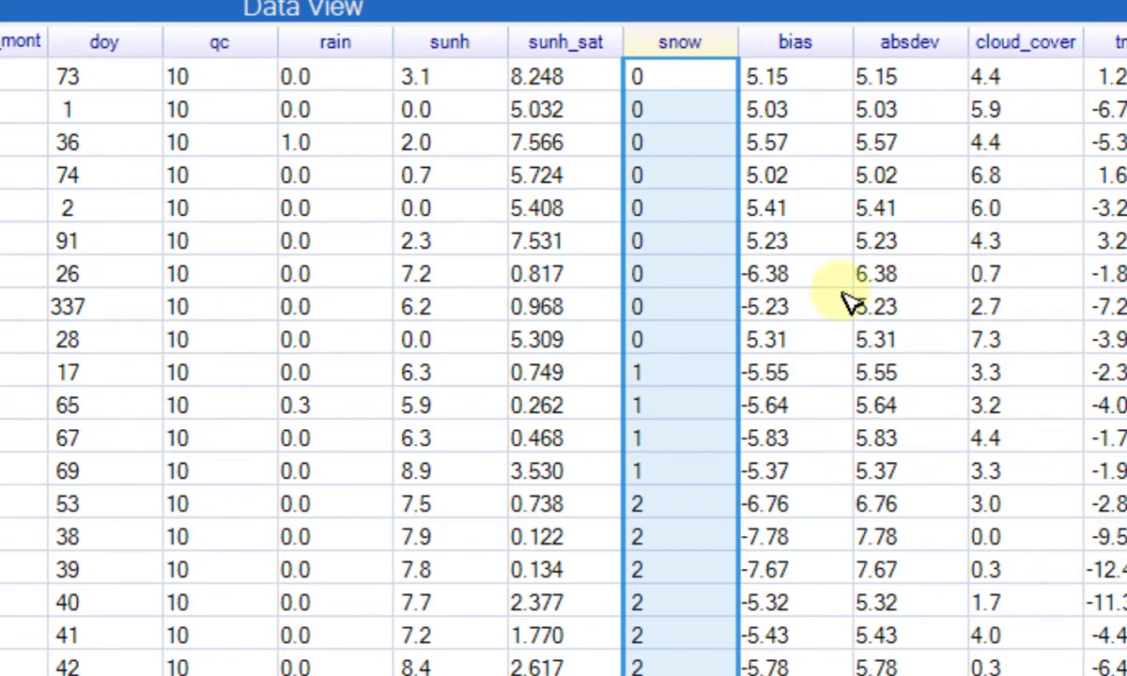
{"action": "left_click", "coordinate": [909, 42]}
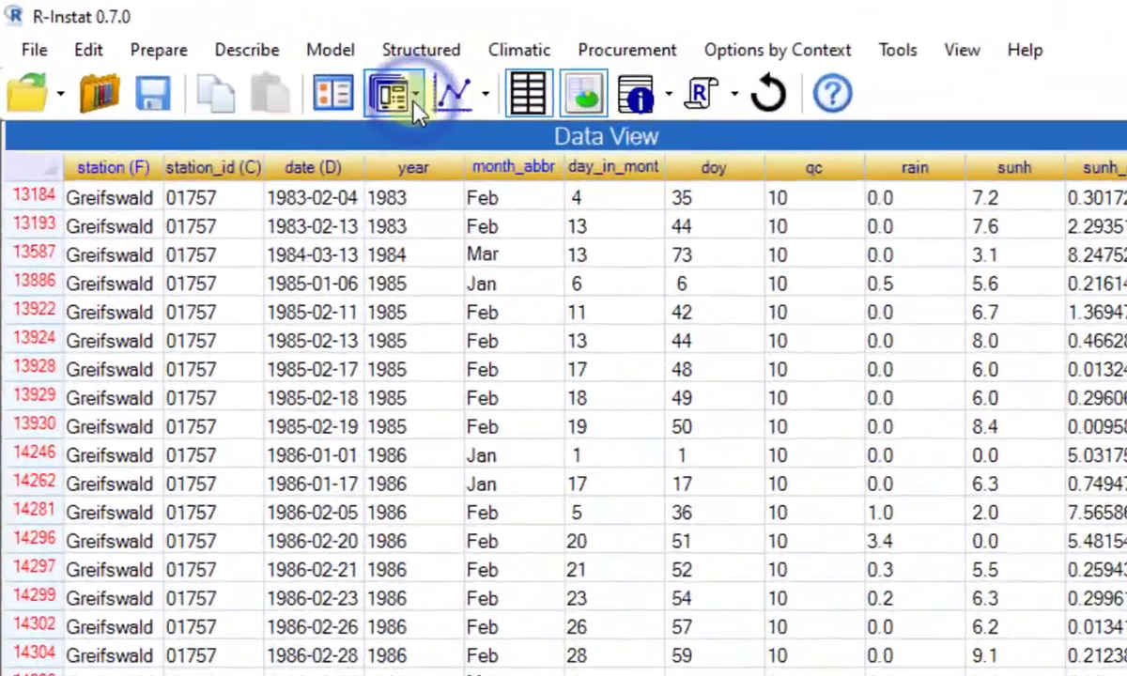
Begin a new Greifswald filter for snow-free winter days with a condition keeping the month_abbr levels Jan, Feb, Mar and Dec.
{"action": "left_click", "coordinate": [193, 45]}
{"action": "left_click", "coordinate": [447, 156]}
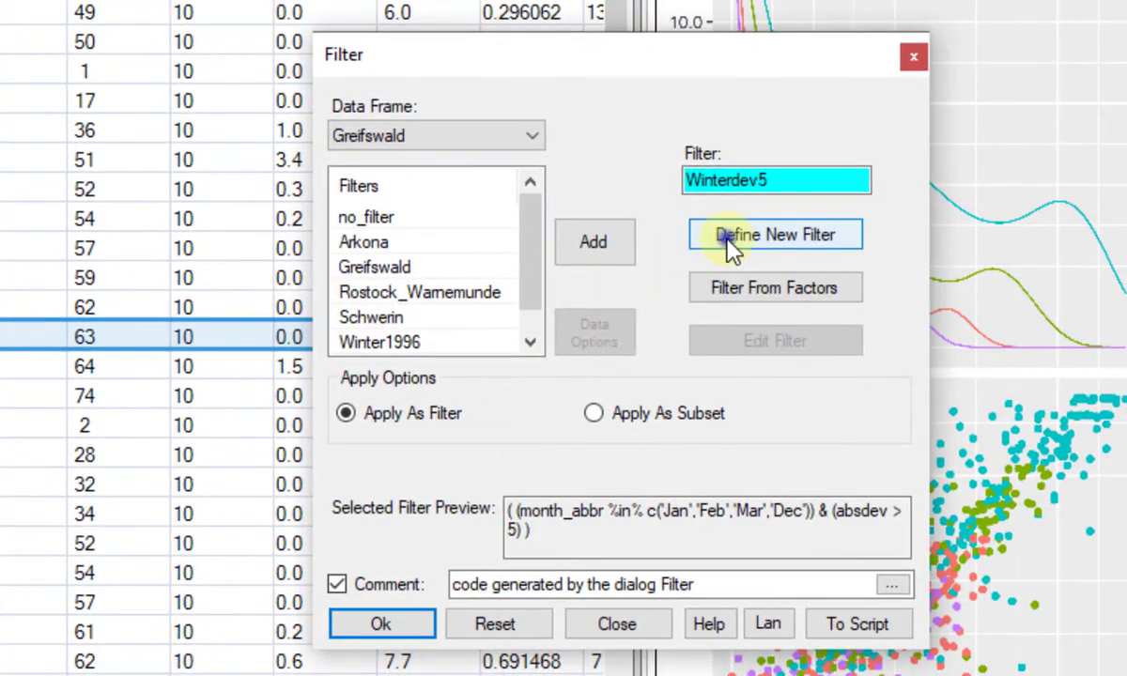
{"action": "left_click", "coordinate": [1024, 434]}
{"action": "left_click", "coordinate": [141, 274]}
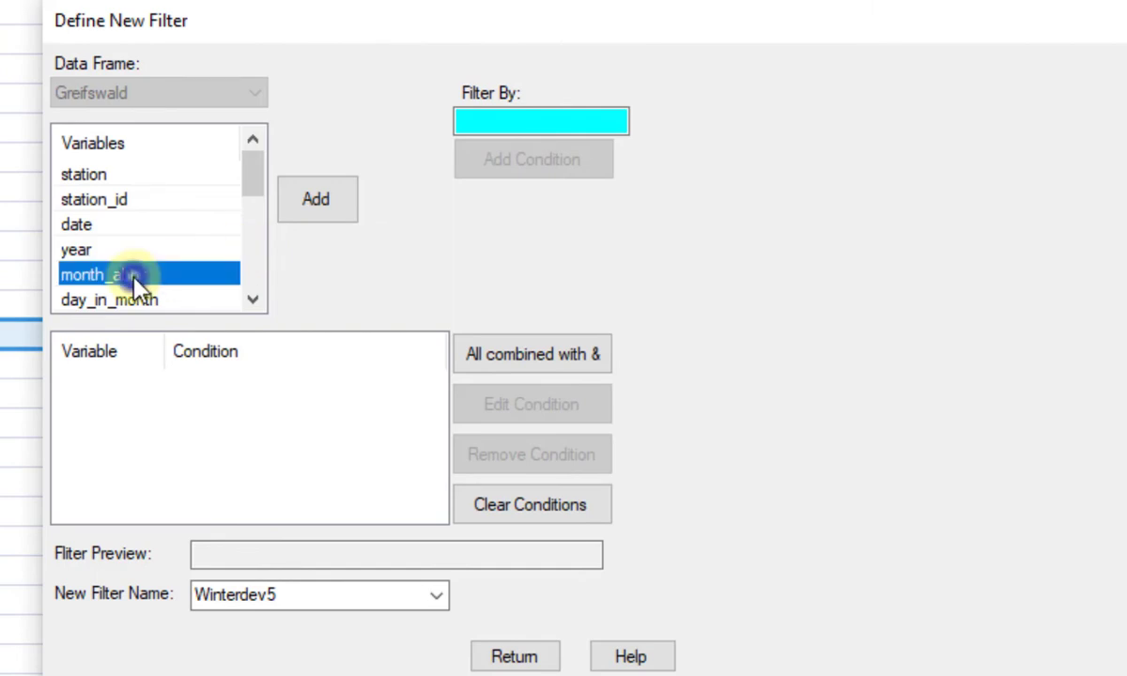
{"action": "left_click", "coordinate": [340, 208]}
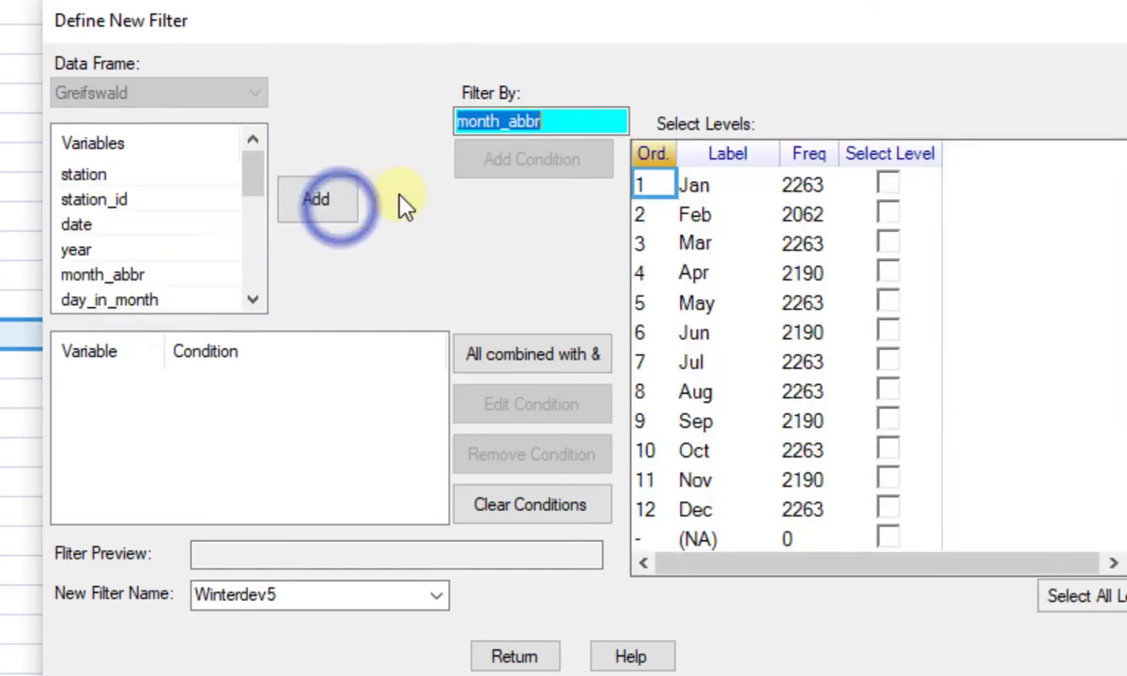
{"action": "left_click", "coordinate": [890, 186]}
{"action": "left_click", "coordinate": [889, 216]}
{"action": "left_click", "coordinate": [889, 244]}
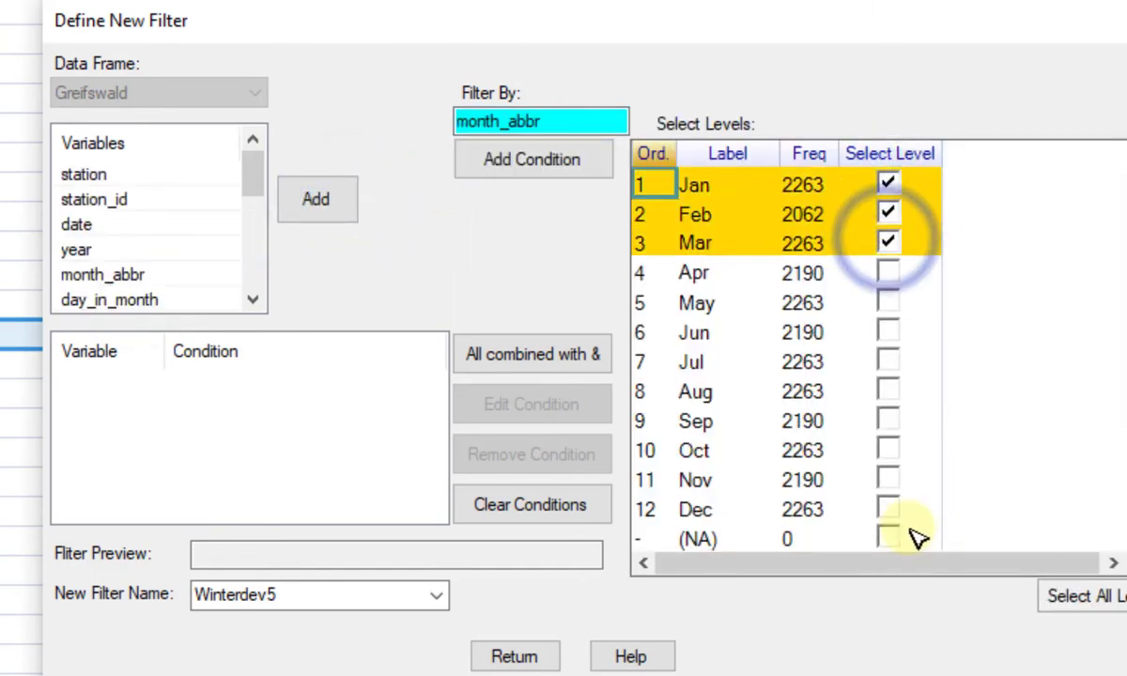
{"action": "left_click", "coordinate": [889, 509]}
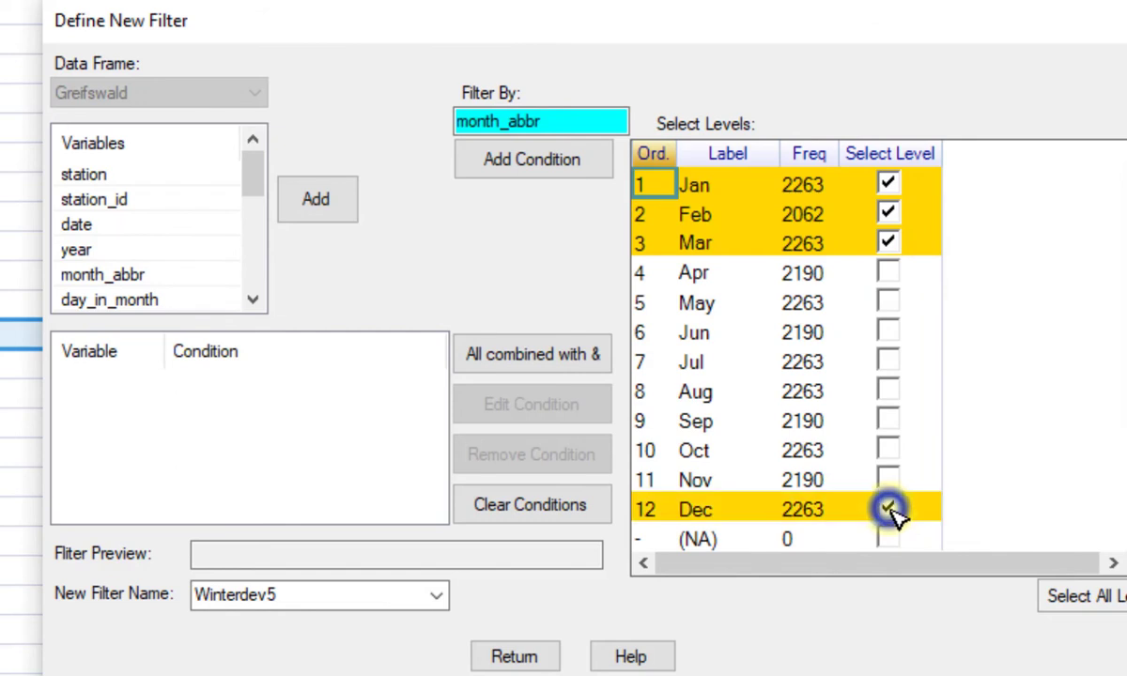
{"action": "left_click", "coordinate": [533, 169]}
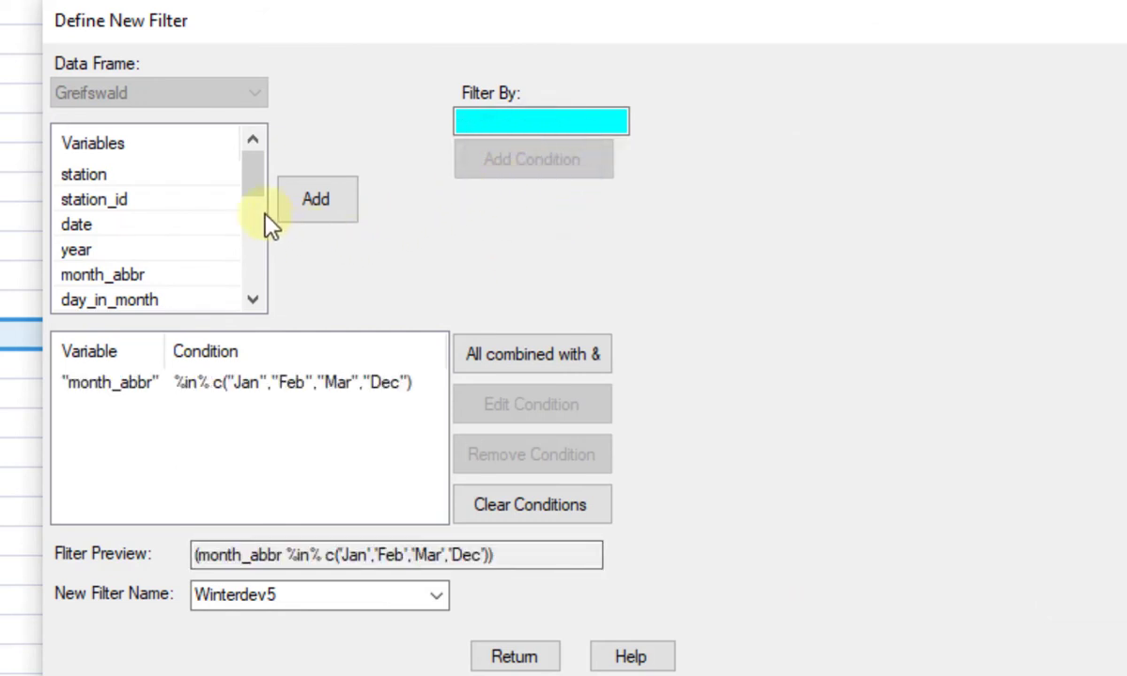
Add a second condition to the new filter requiring snow to equal 0.
{"action": "left_click_drag", "start_coordinate": [246, 178], "coordinate": [247, 237]}
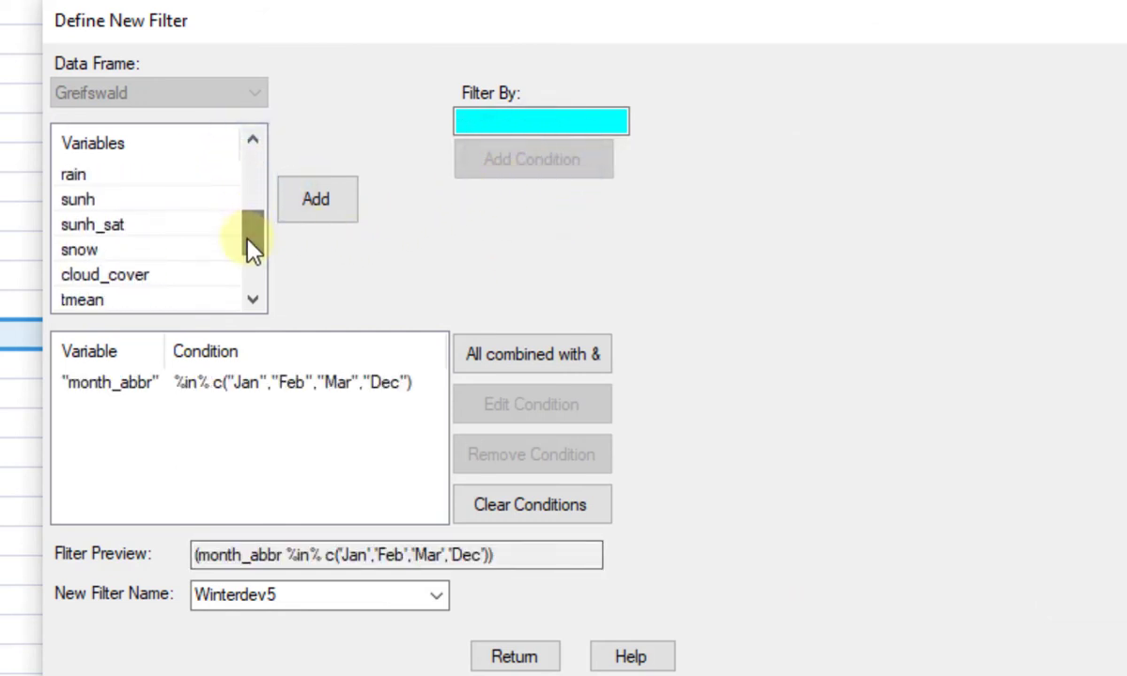
{"action": "left_click", "coordinate": [80, 250]}
{"action": "left_click", "coordinate": [340, 206]}
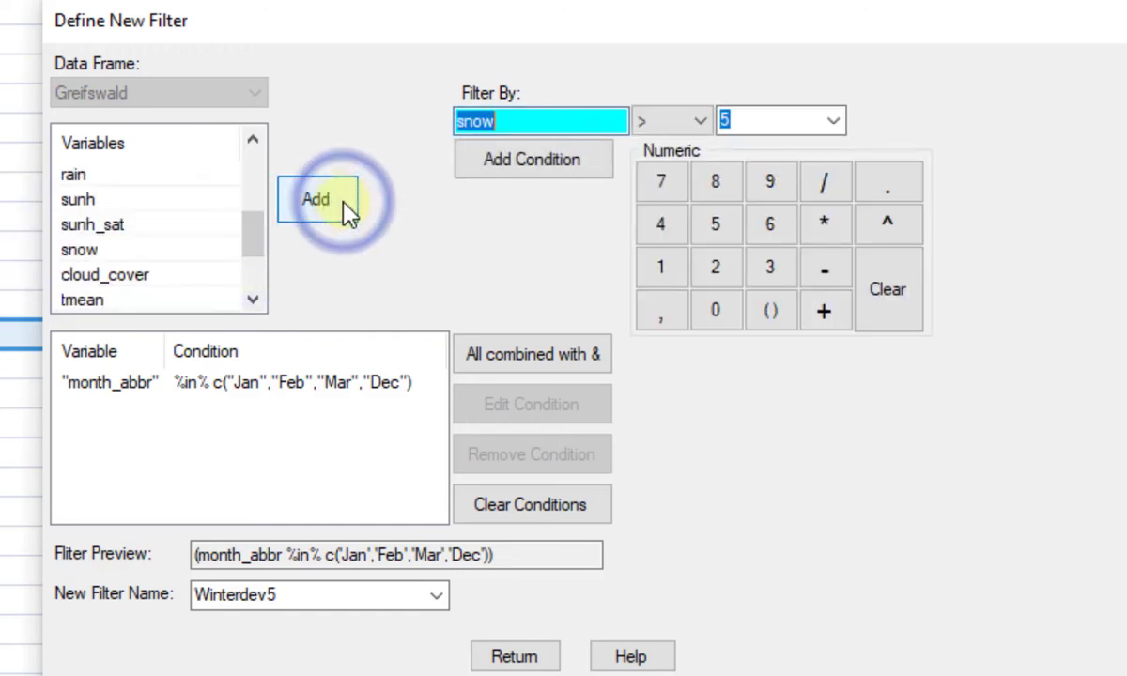
{"action": "left_click", "coordinate": [703, 121]}
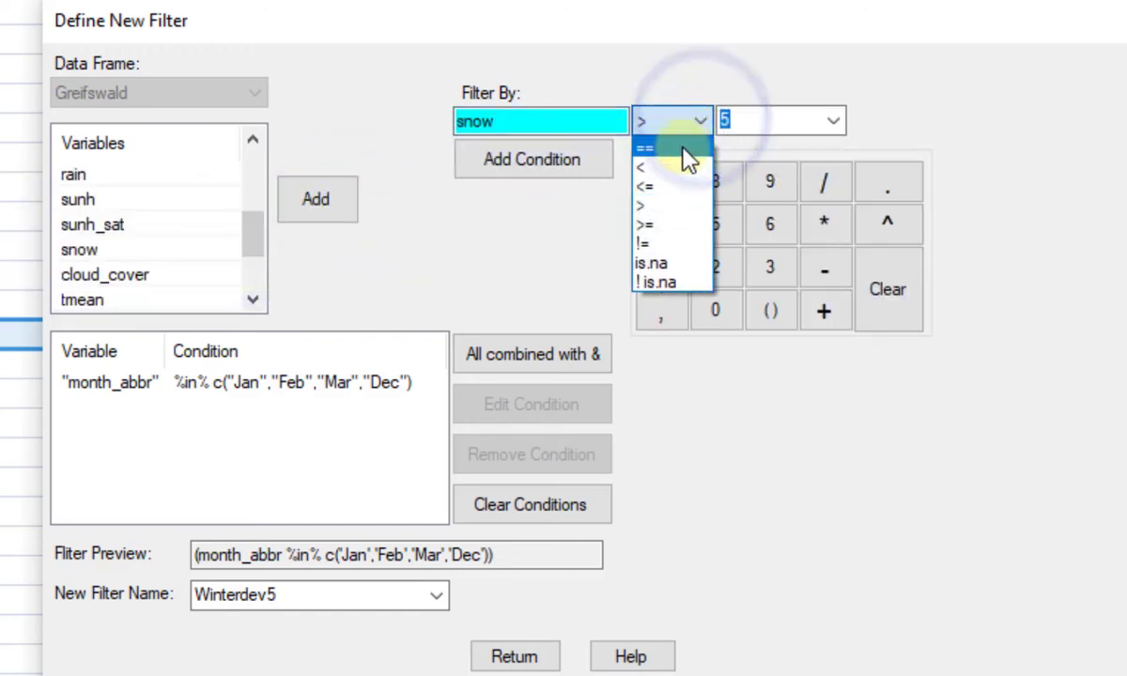
{"action": "left_click", "coordinate": [688, 150]}
{"action": "left_click", "coordinate": [738, 120]}
{"action": "key", "text": "BackSpace"}
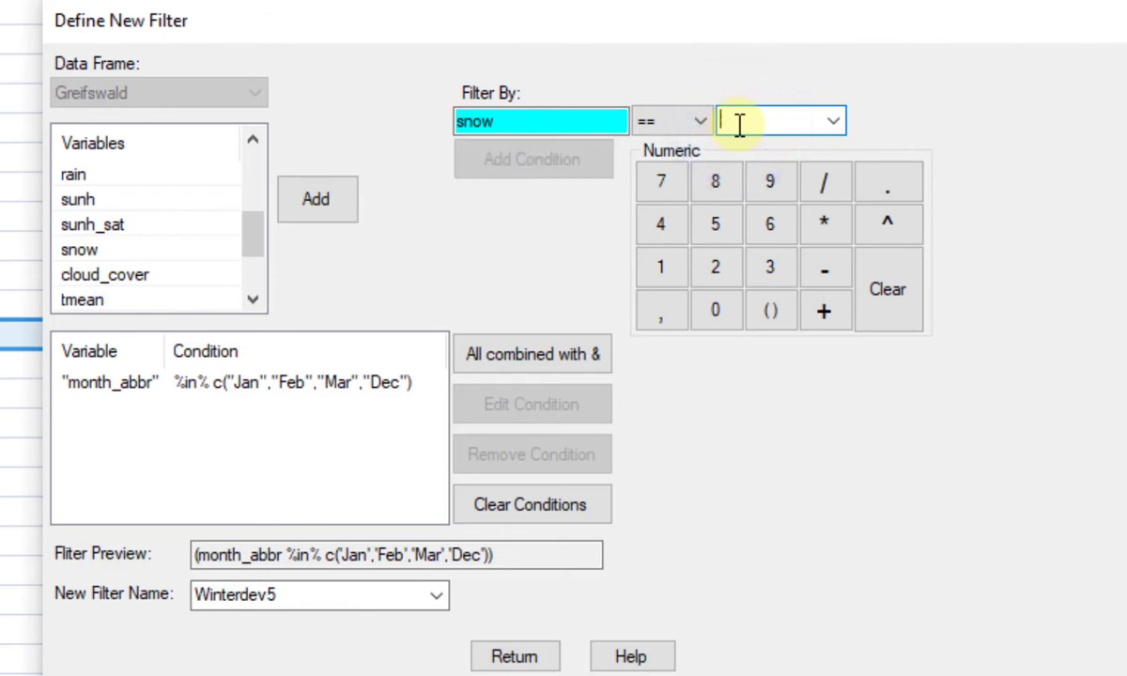
{"action": "type", "text": "0"}
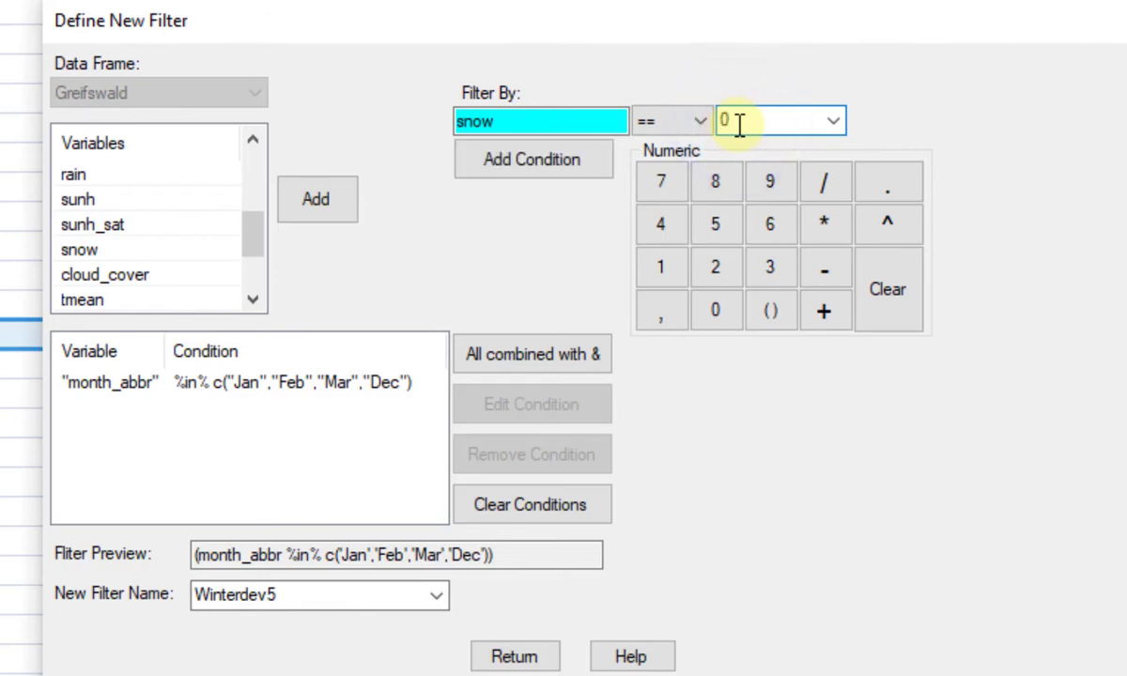
{"action": "left_click", "coordinate": [566, 165]}
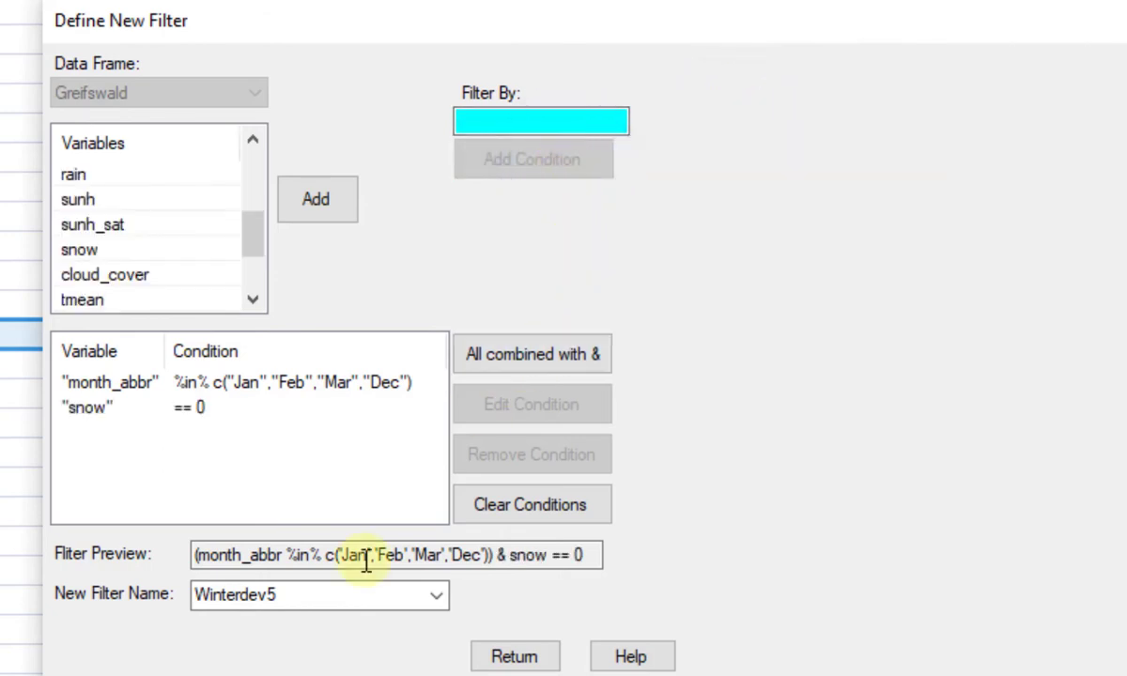
Name the month and snow filter winternosnow and apply it to the Greifswald data frame.
{"action": "double_click", "coordinate": [305, 596]}
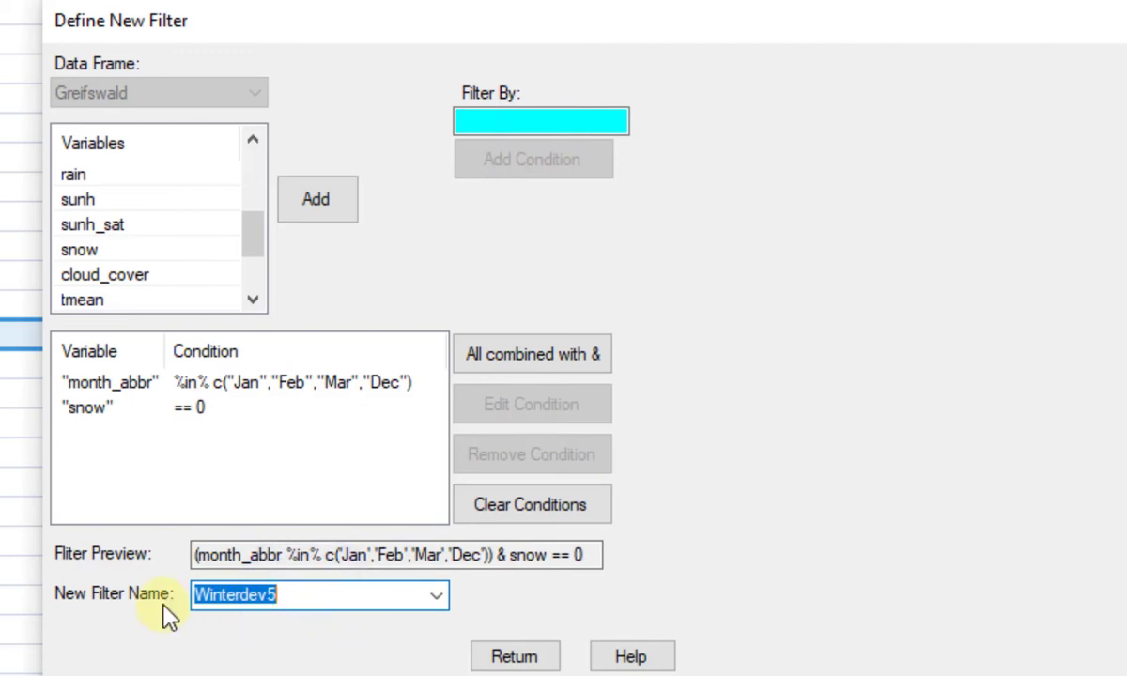
{"action": "type", "text": "winternosnow"}
{"action": "left_click", "coordinate": [514, 657]}
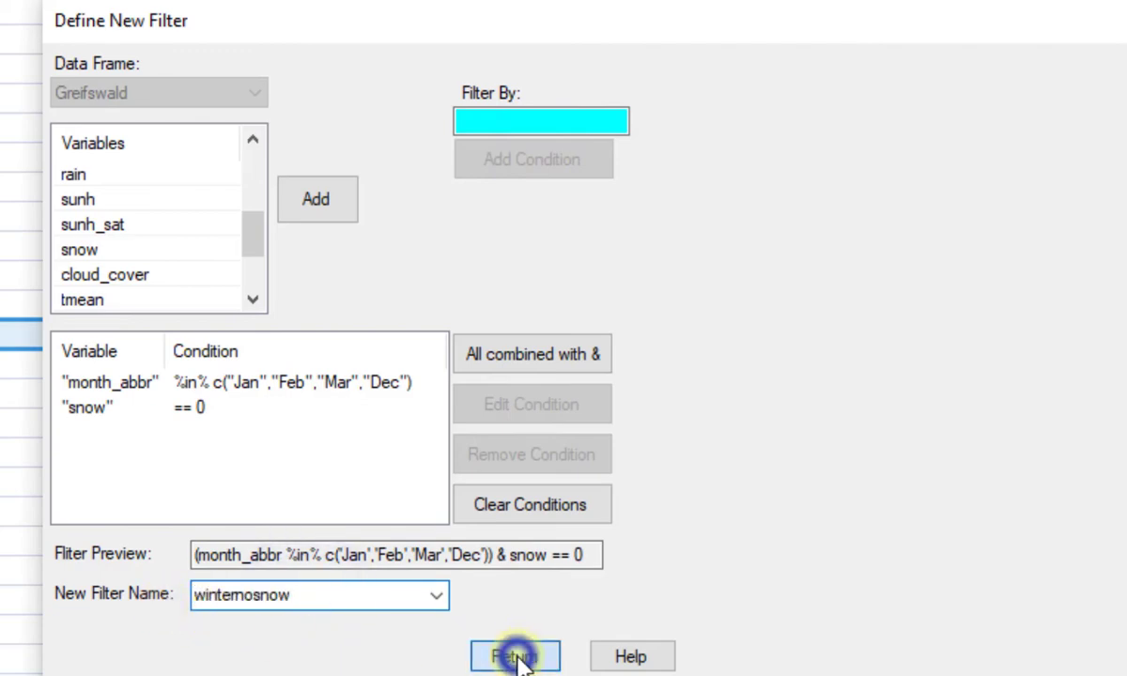
{"action": "left_click", "coordinate": [402, 641]}
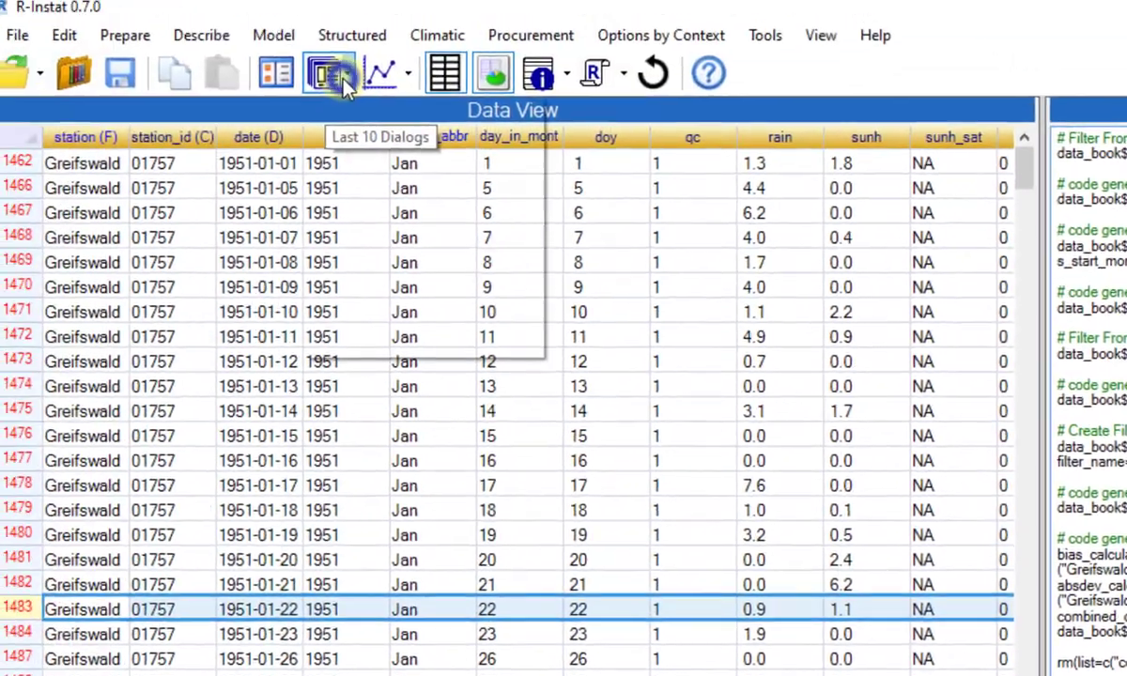
Run a Pearson correlation of sunh and sunh_sat on the filtered Greifswald data, view its graph and close the graph window.
{"action": "left_click", "coordinate": [333, 81]}
{"action": "left_click", "coordinate": [393, 276]}
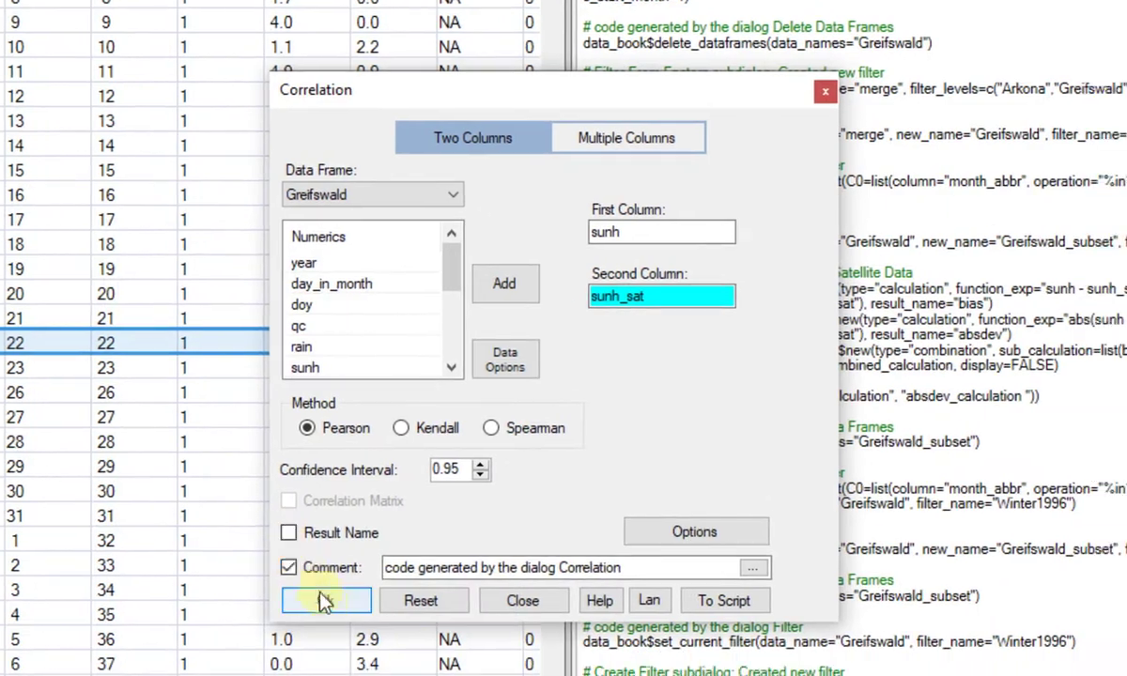
{"action": "left_click", "coordinate": [380, 631]}
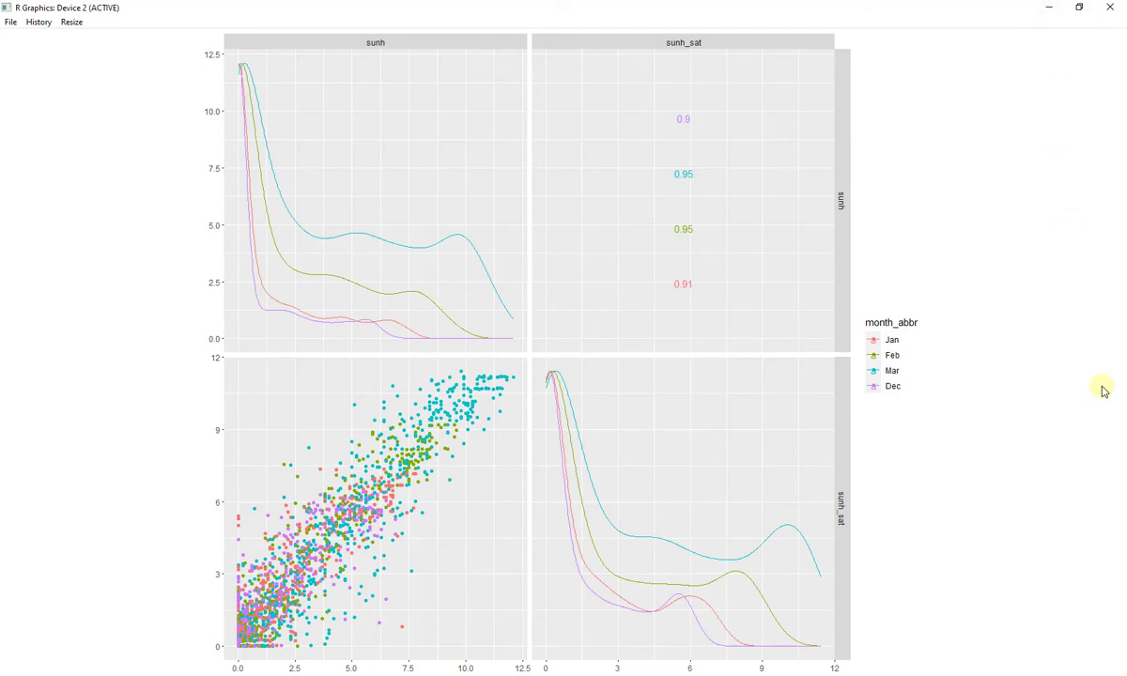
{"action": "left_click", "coordinate": [1108, 9]}
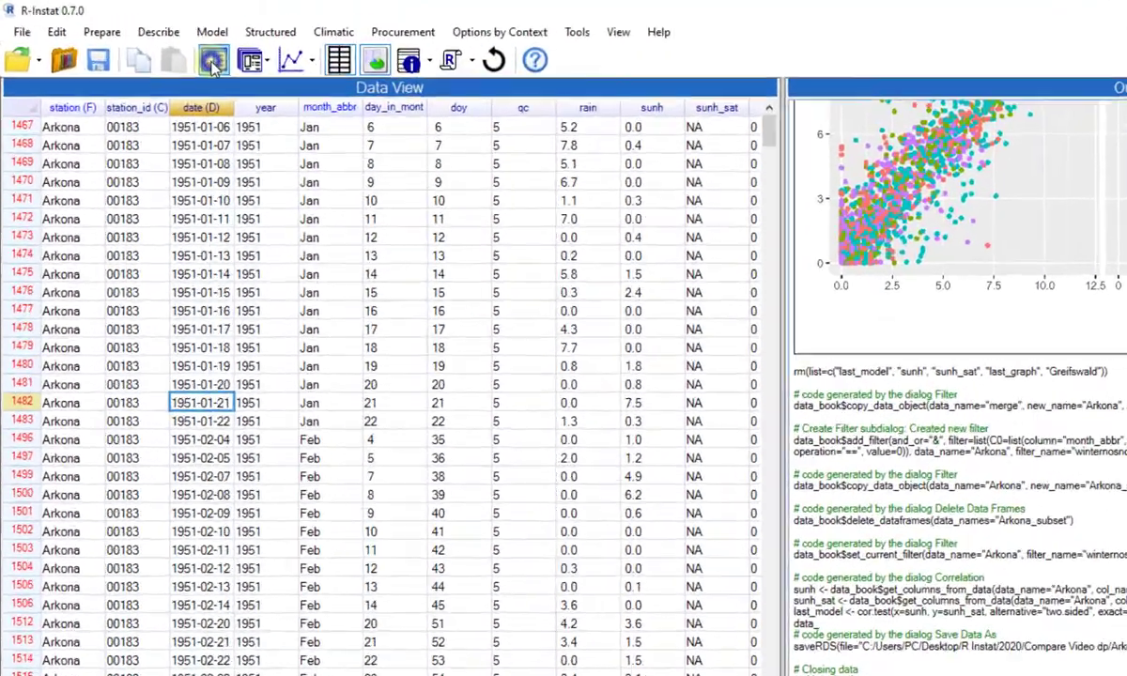
Repeat the two-column correlation of sunh and sunh_sat for the Arkona data frame, view its graph and minimize the graph window.
{"action": "left_click", "coordinate": [156, 44]}
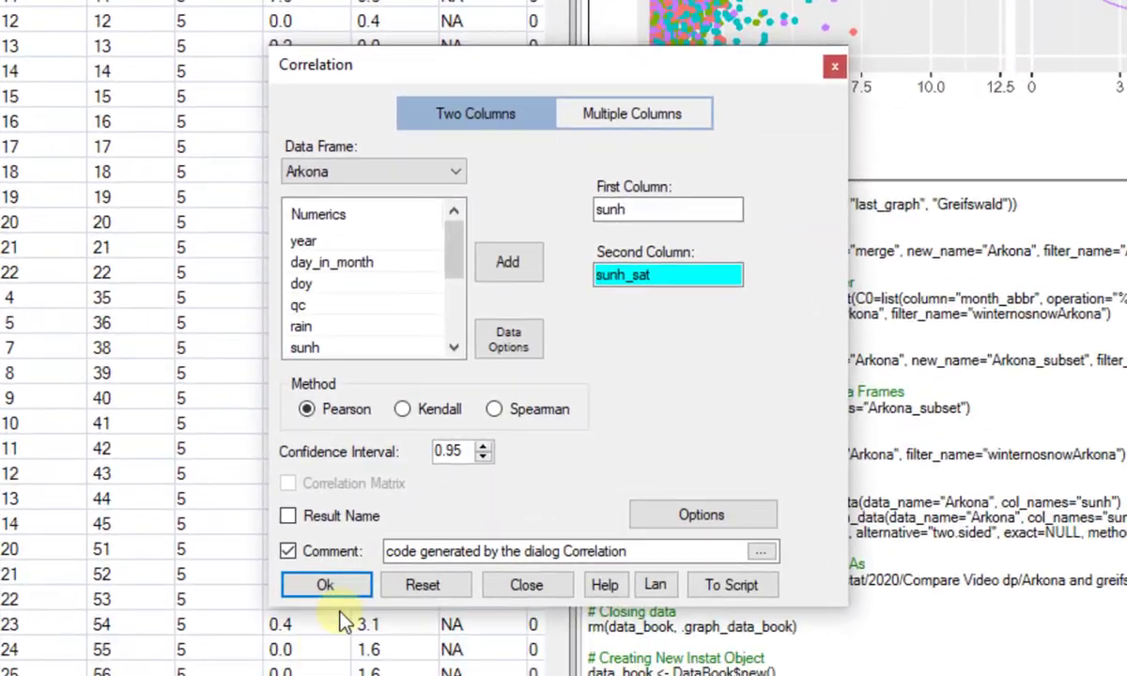
{"action": "left_click", "coordinate": [325, 584]}
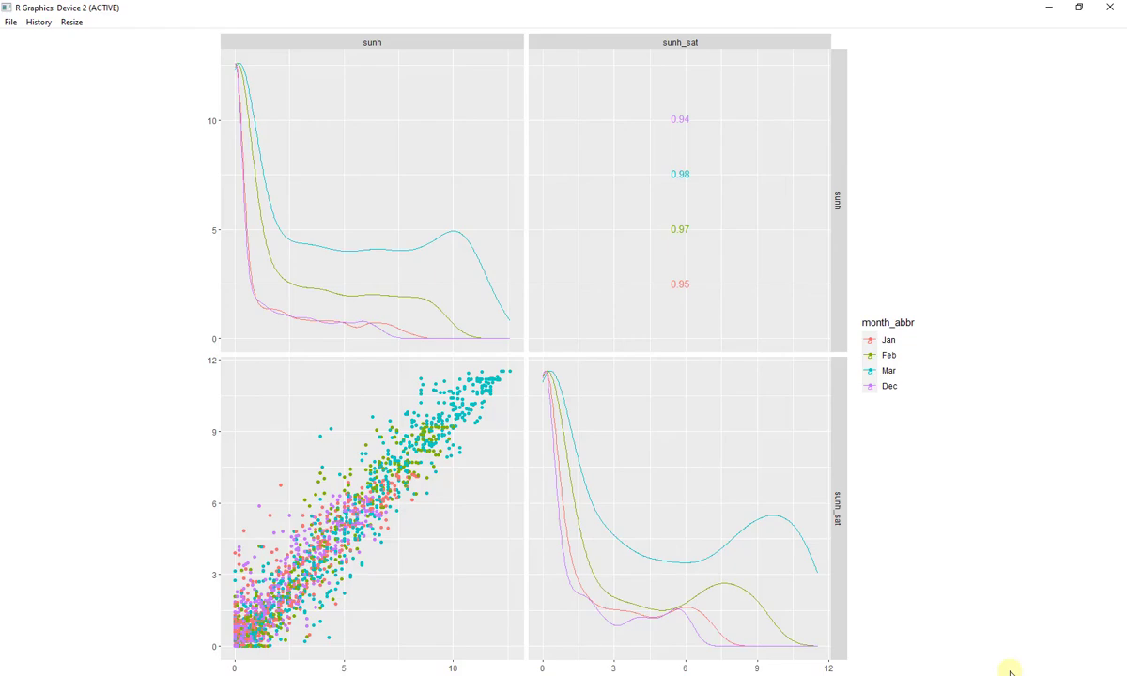
{"action": "left_click", "coordinate": [1049, 7]}
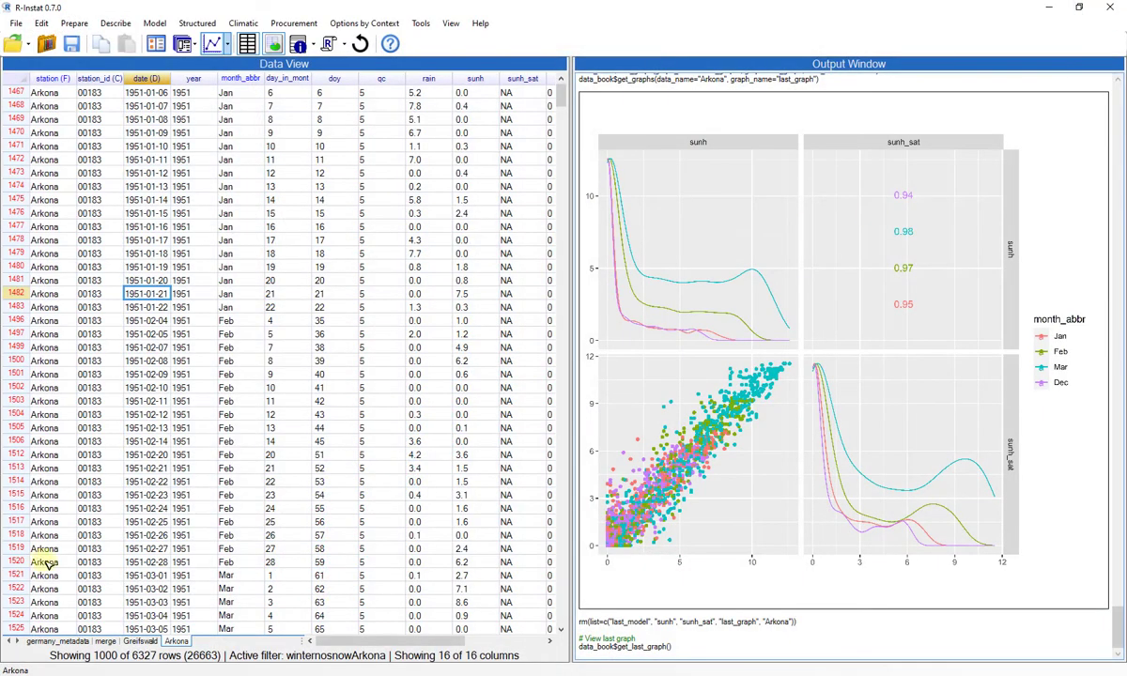